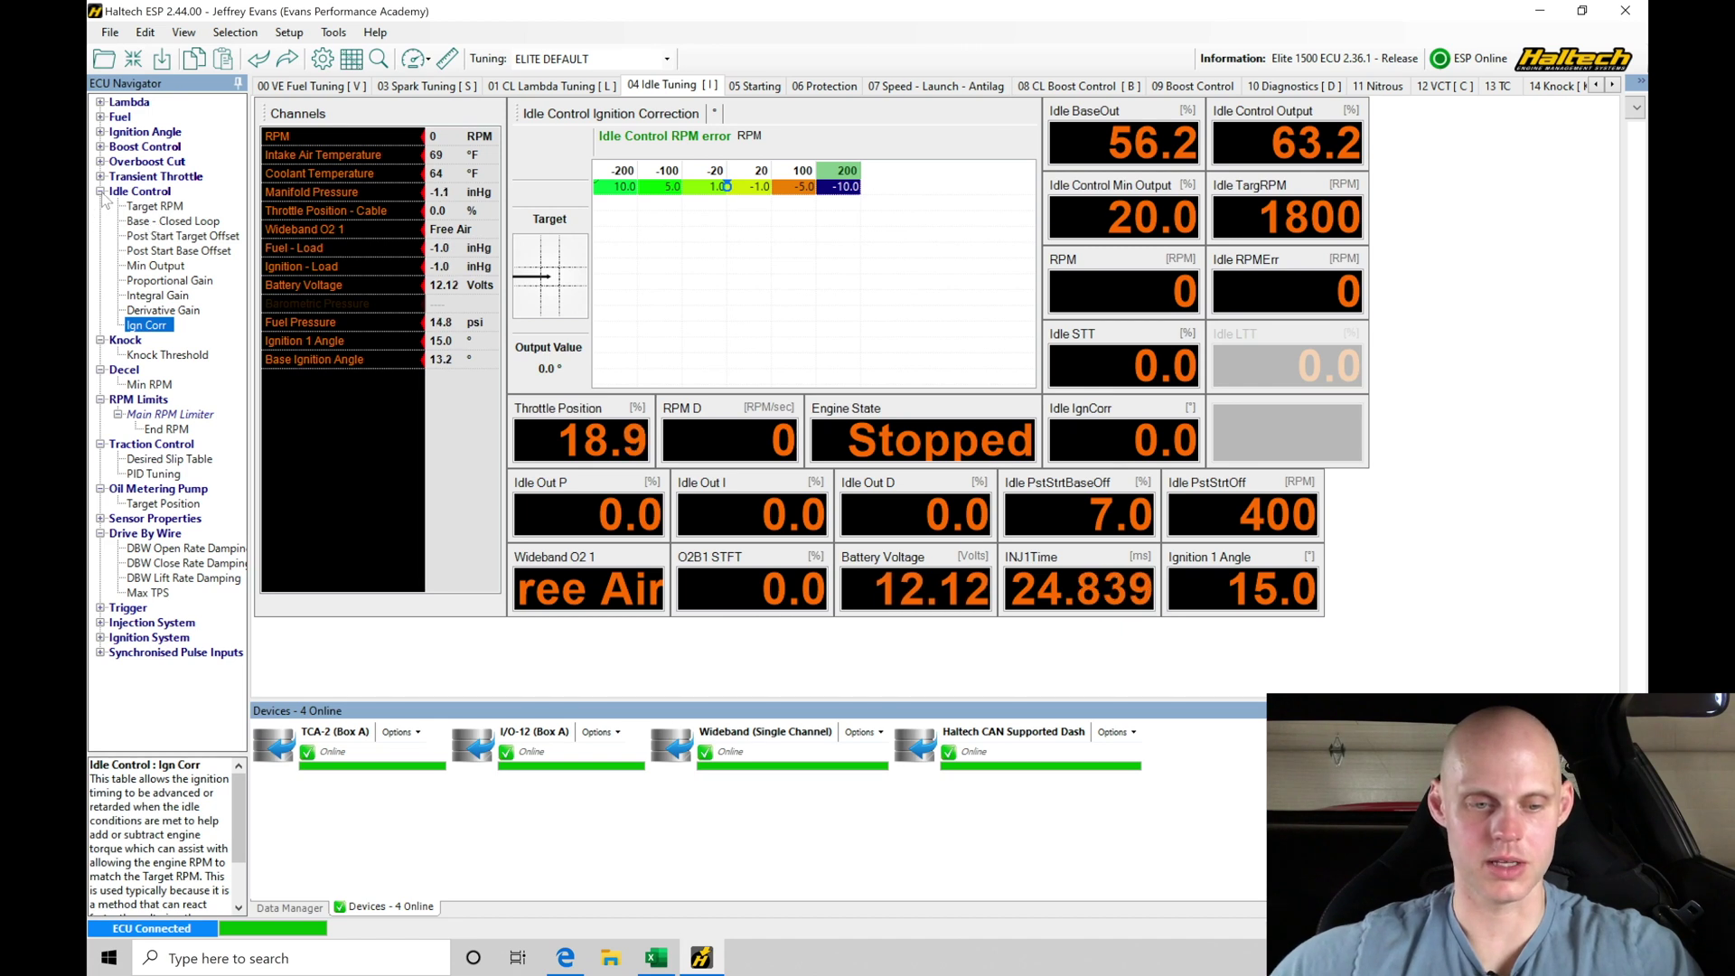
Fill every RPM and throttle-position cell of the Knock Threshold table with 60 dB.
left_click(101, 191)
left_click(167, 222)
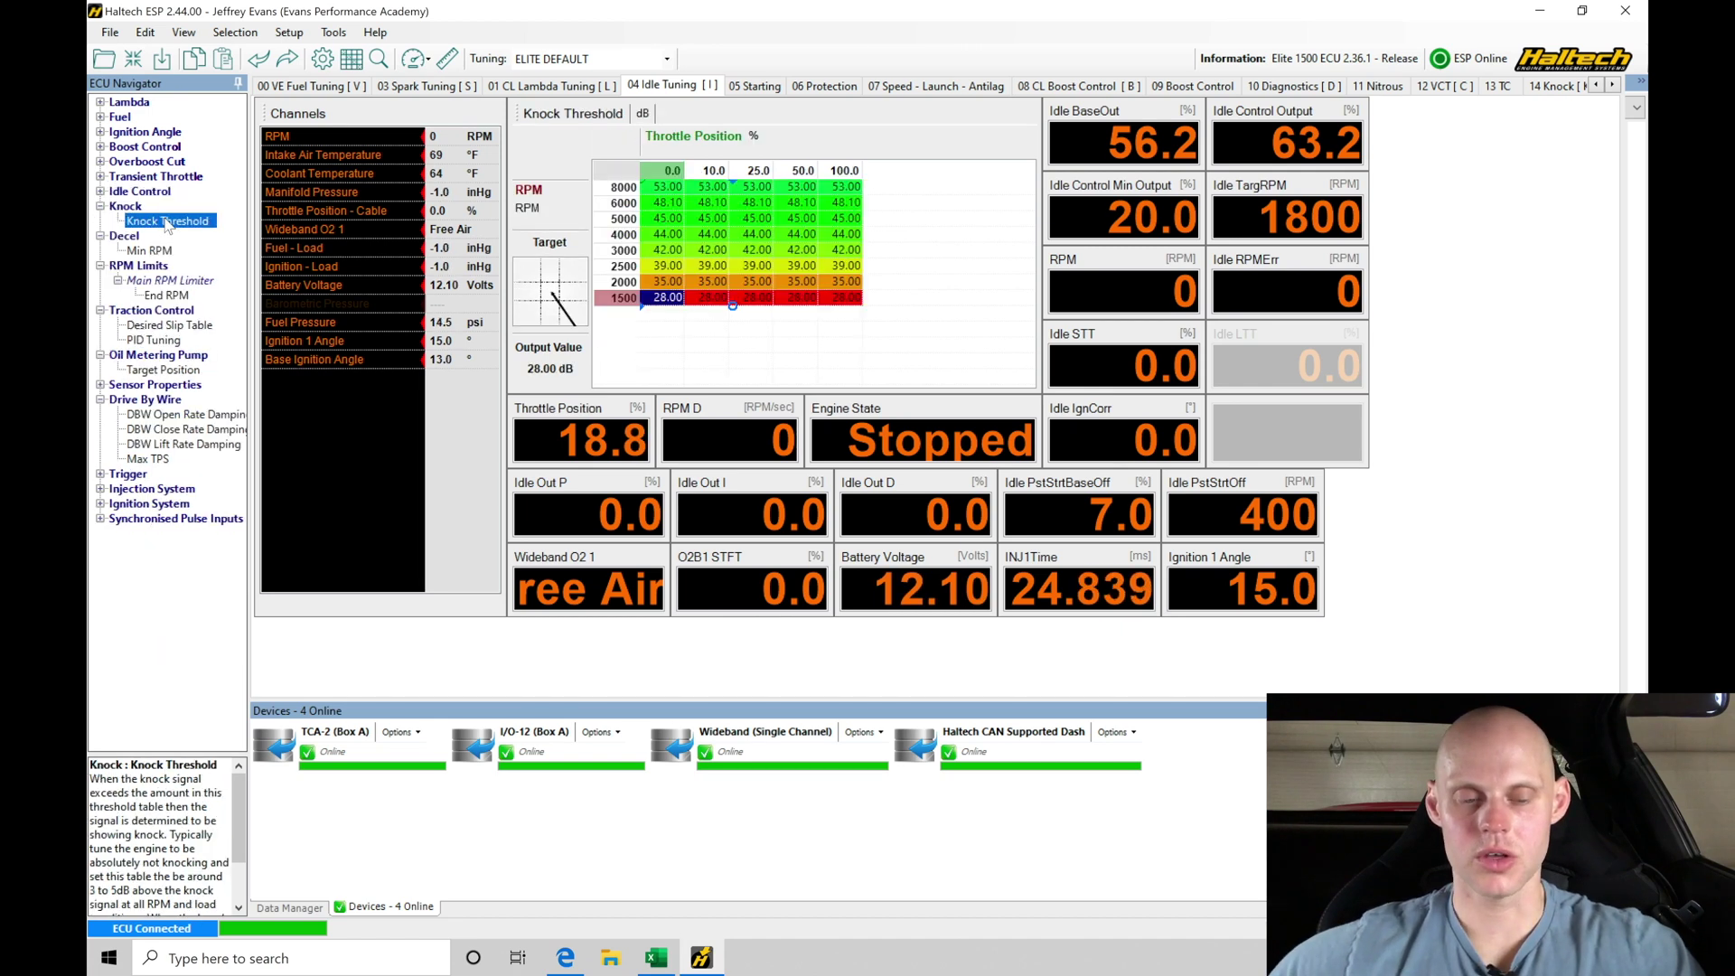
left_click_drag(669, 187, 849, 312)
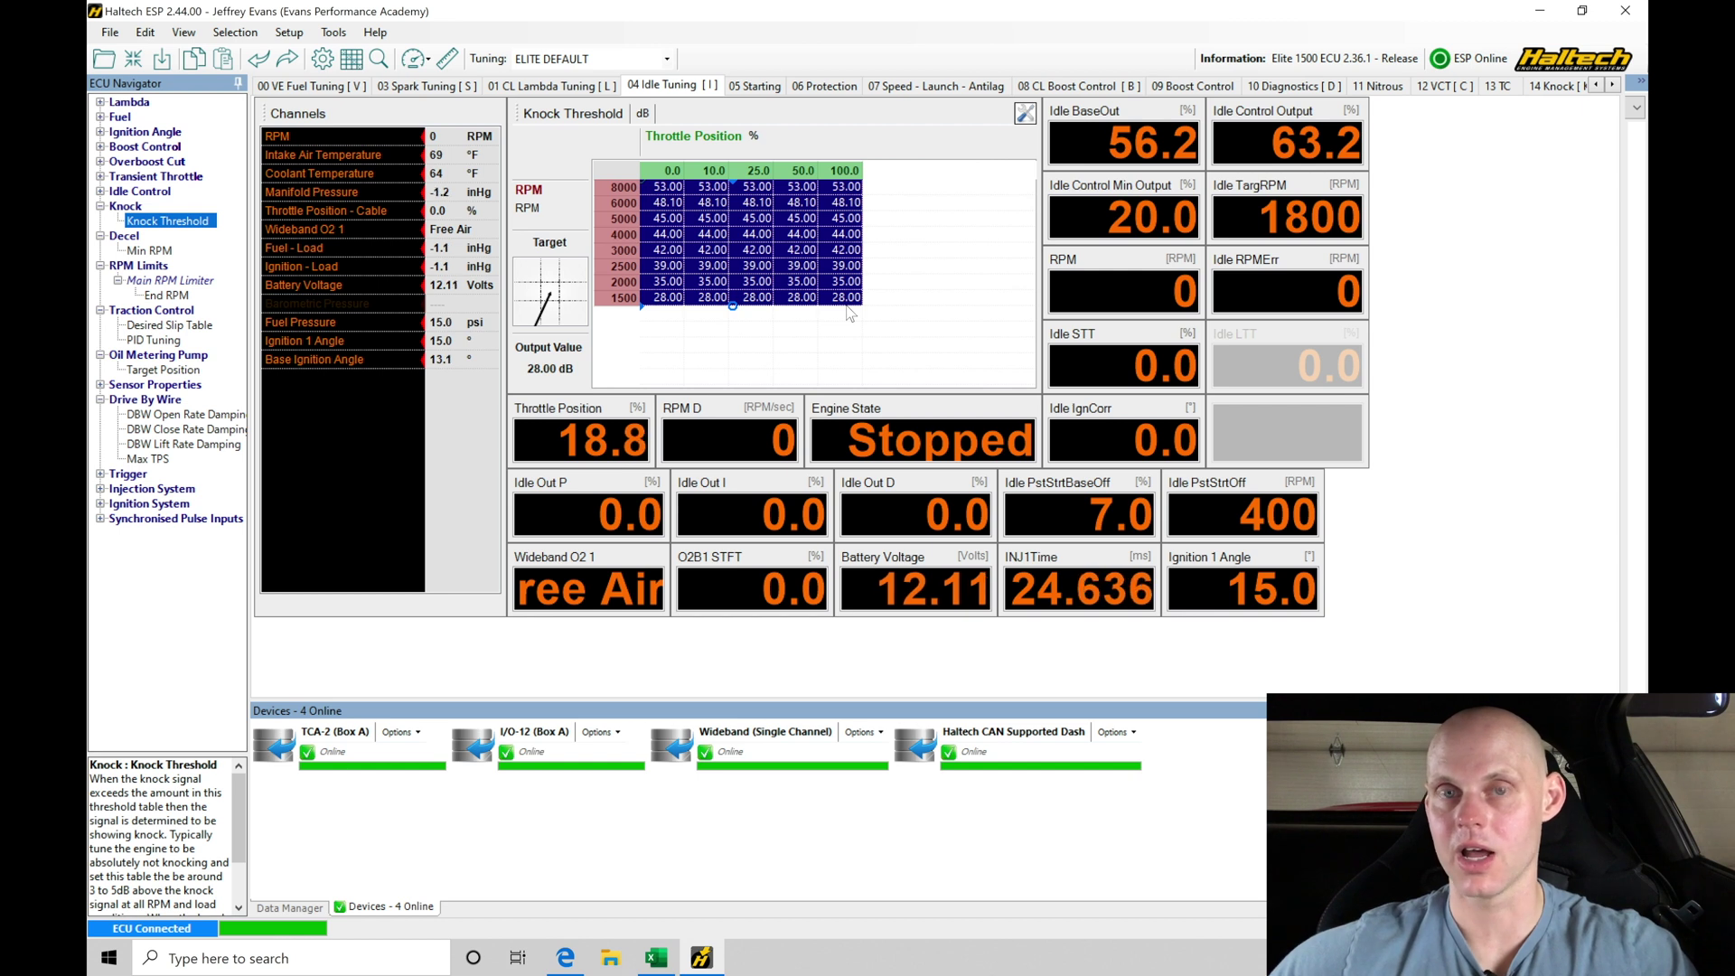
type("60")
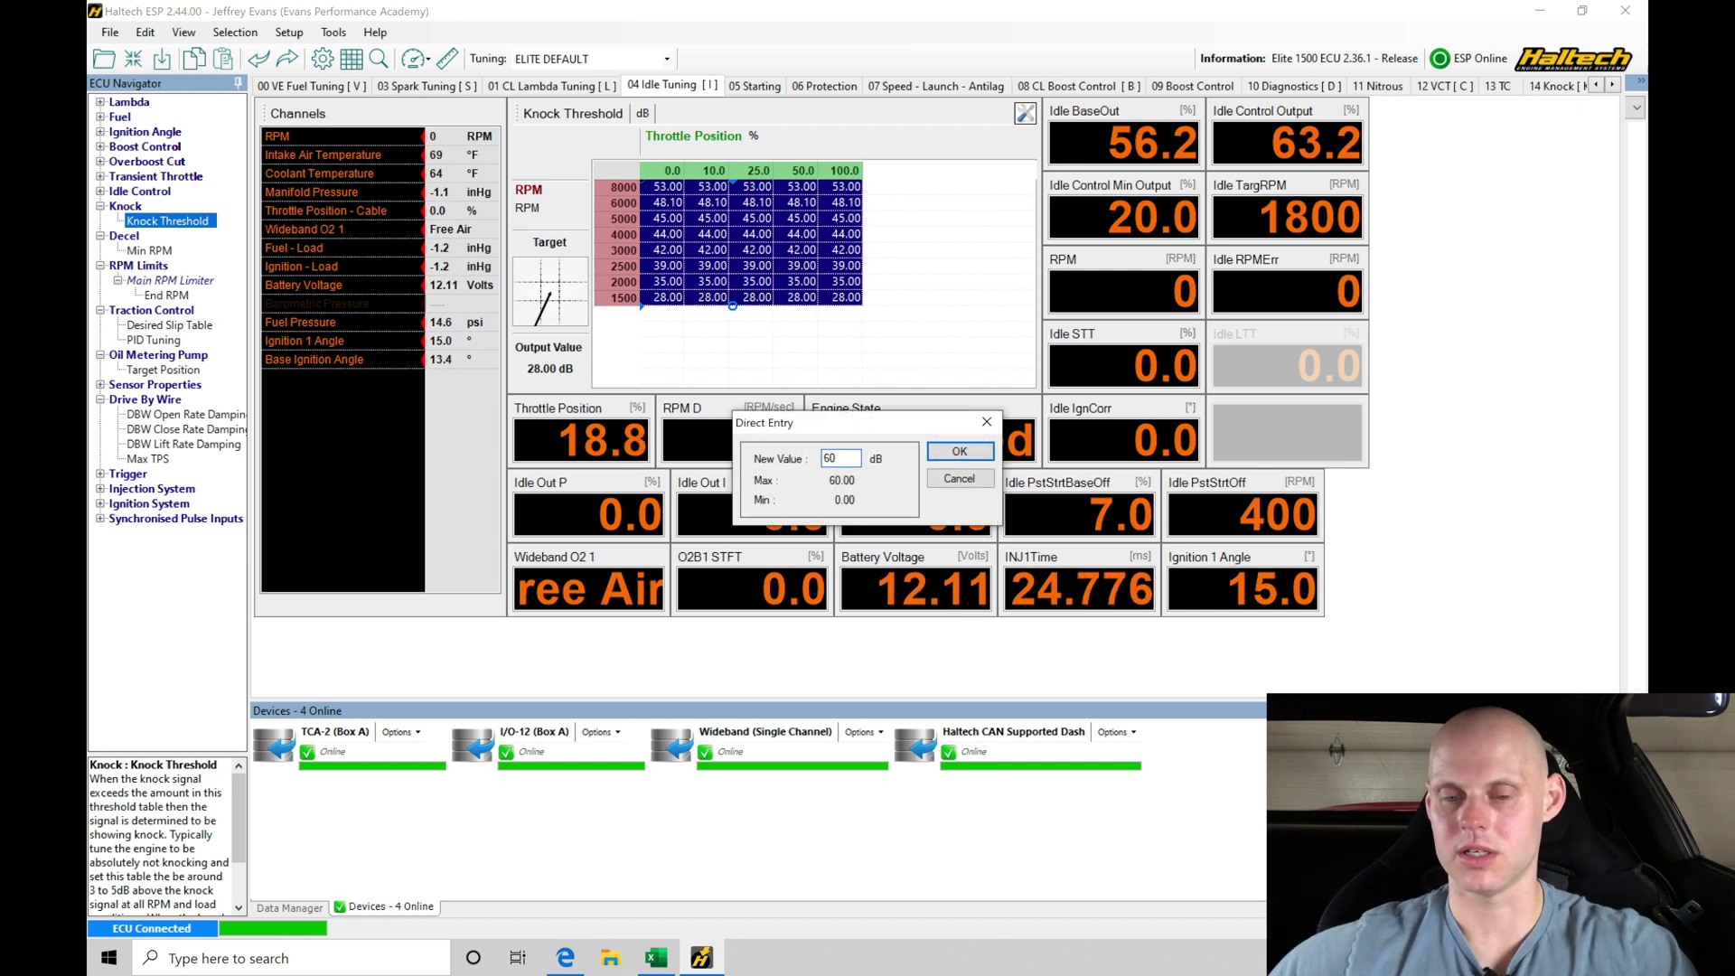
key("Return")
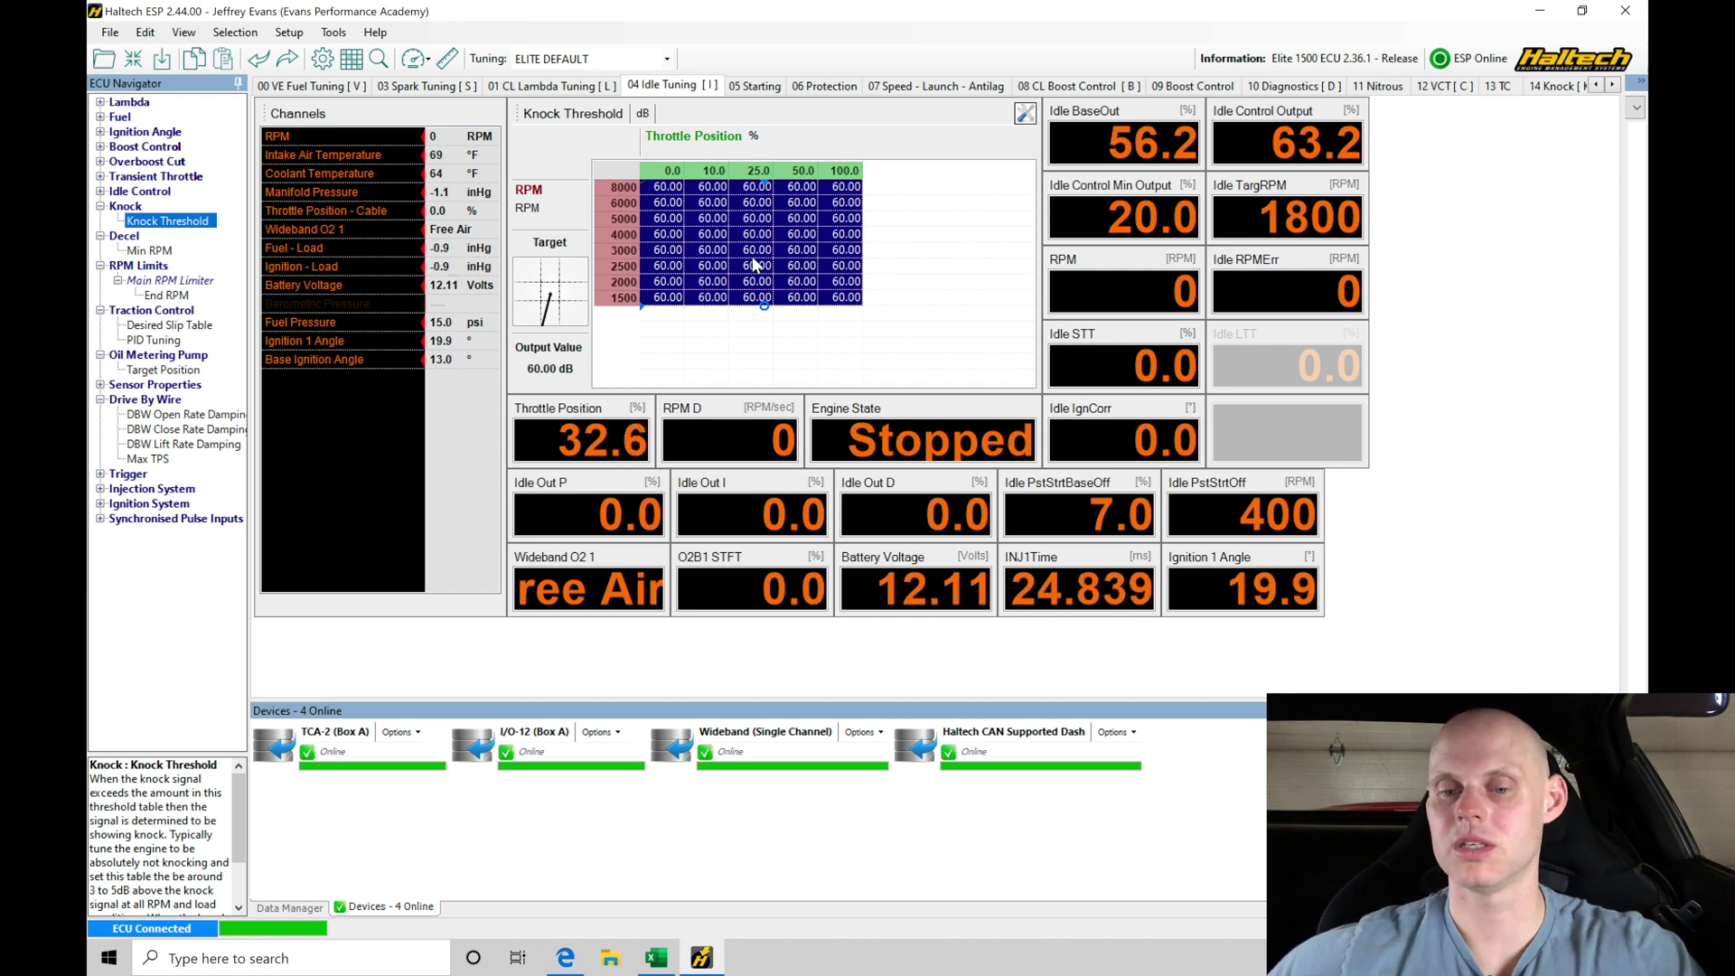
Display the Decel > Min RPM table on the 00 VE Fuel Tuning page.
left_click(353, 86)
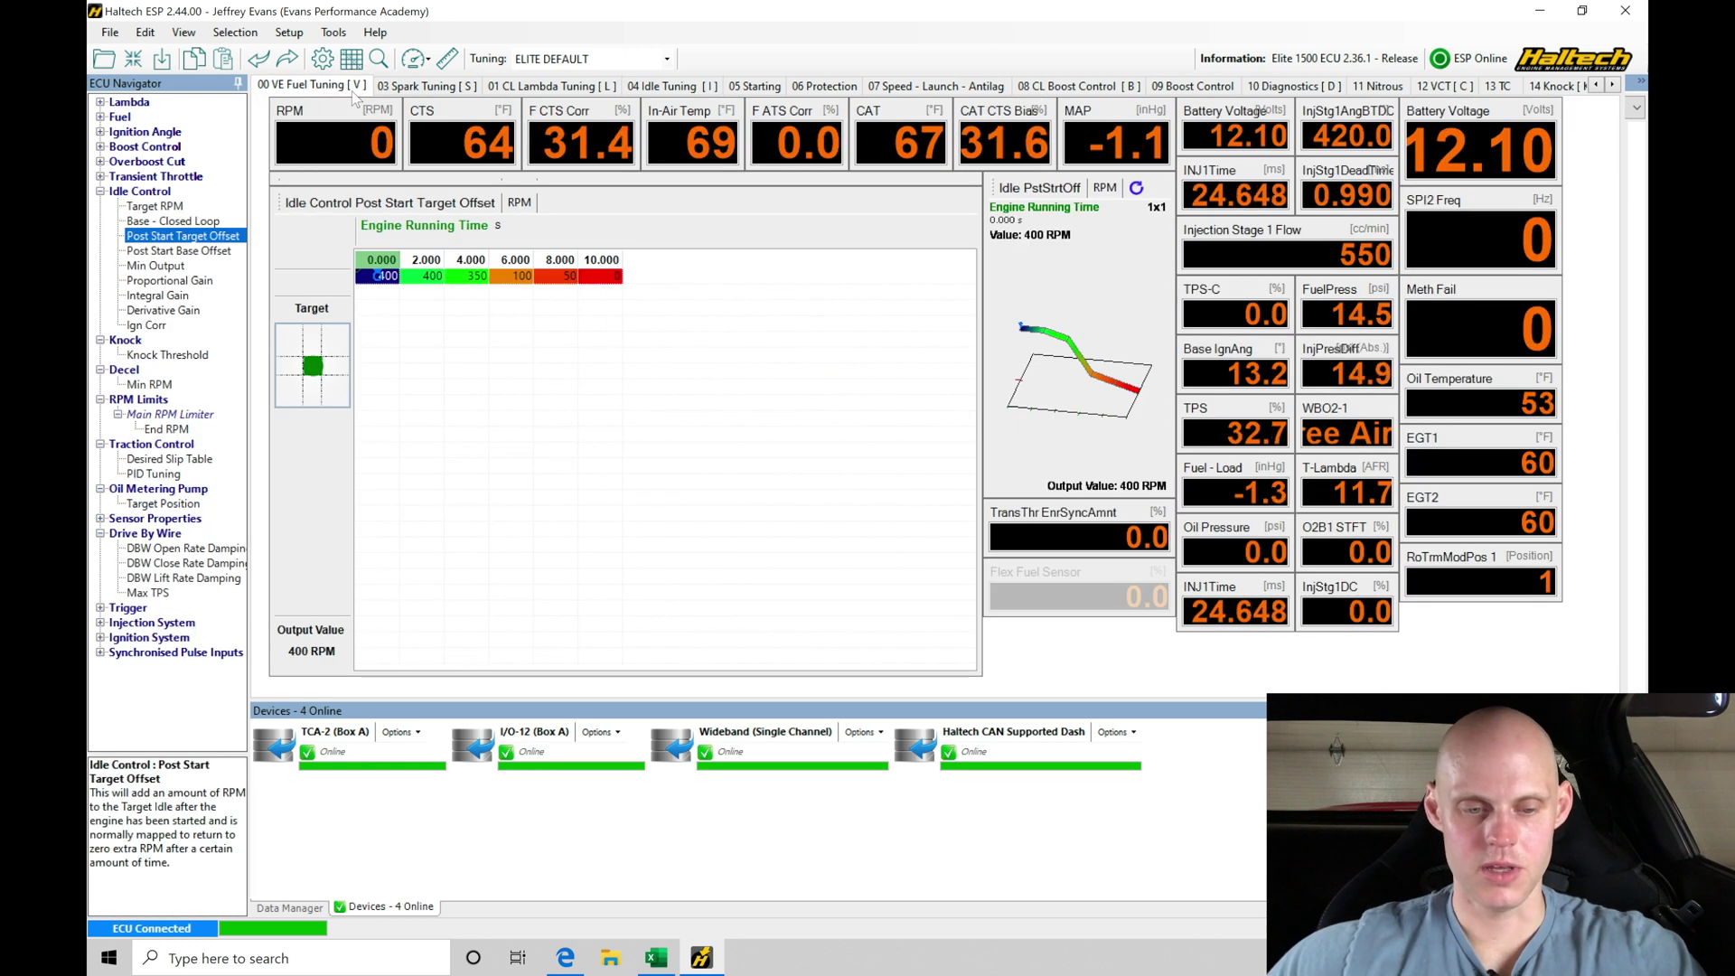
left_click(100, 191)
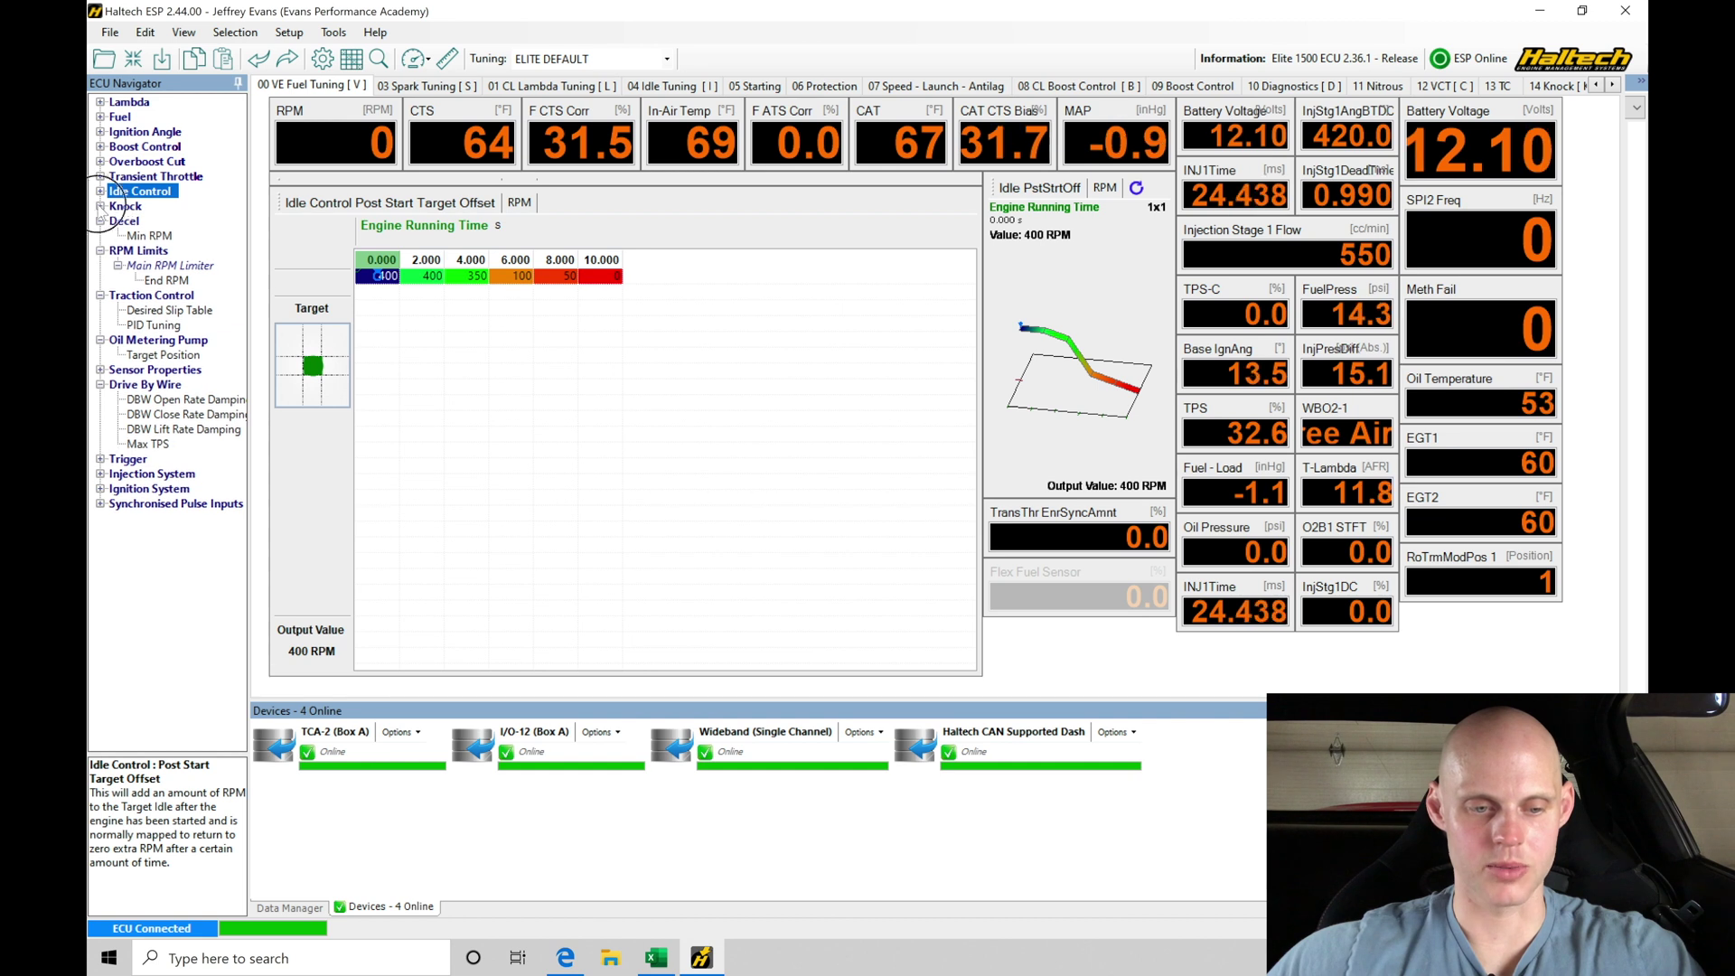
left_click(150, 237)
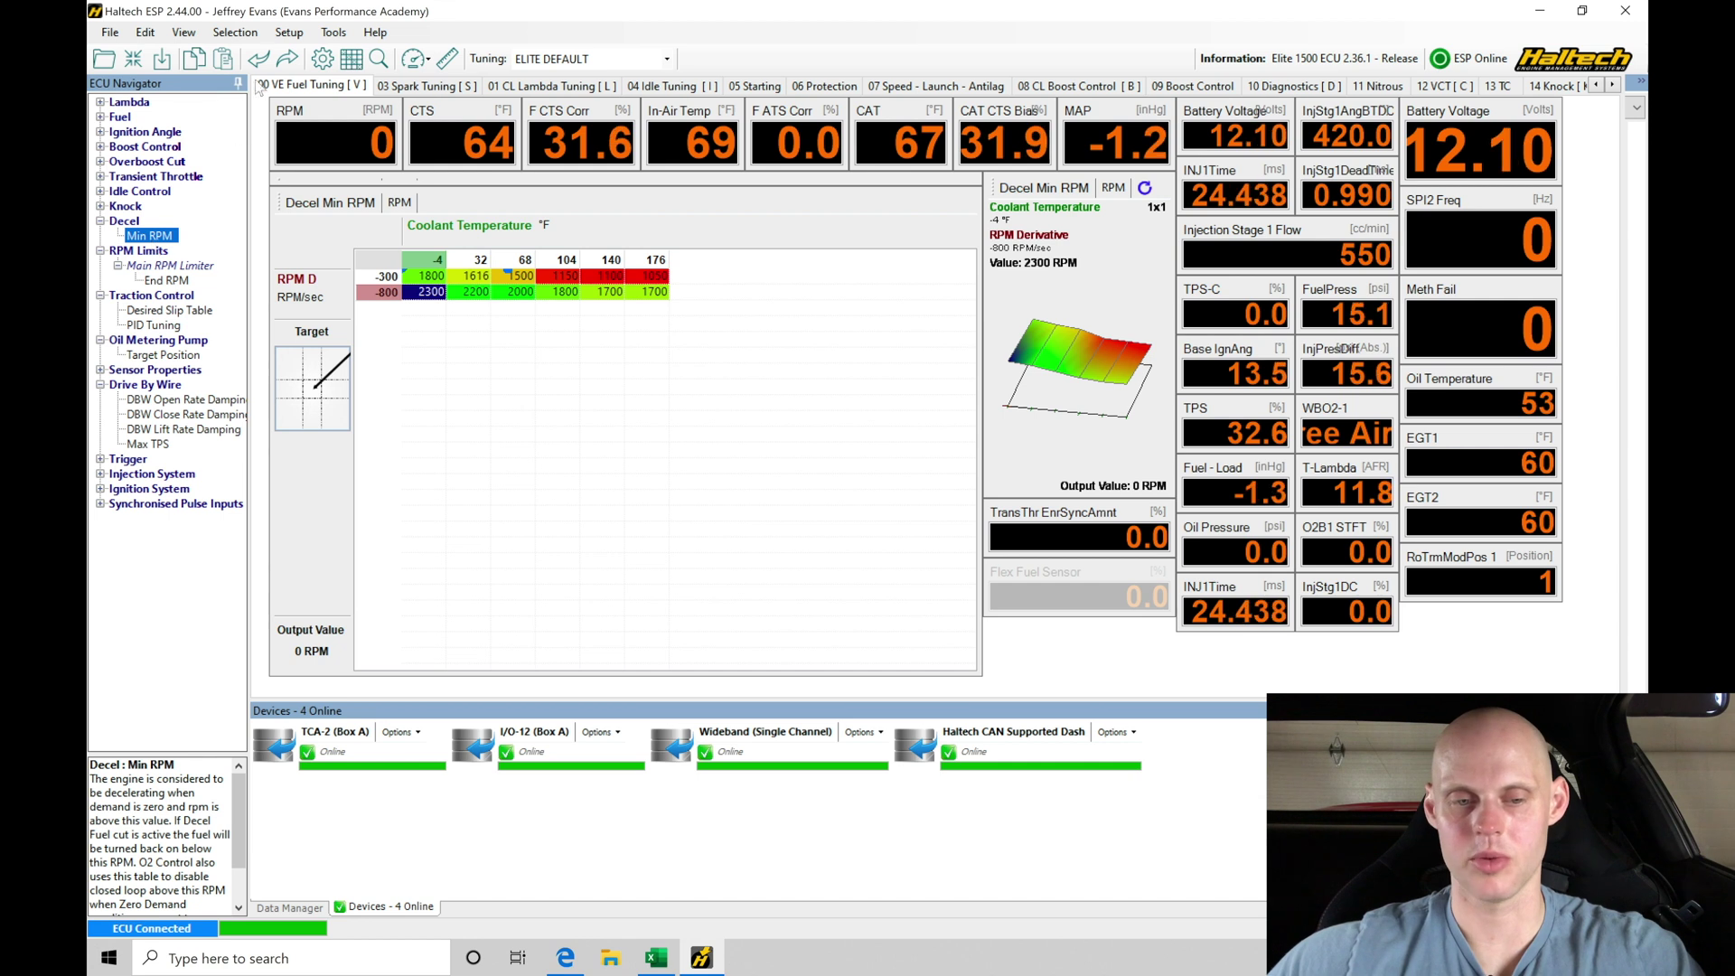
left_click(287, 34)
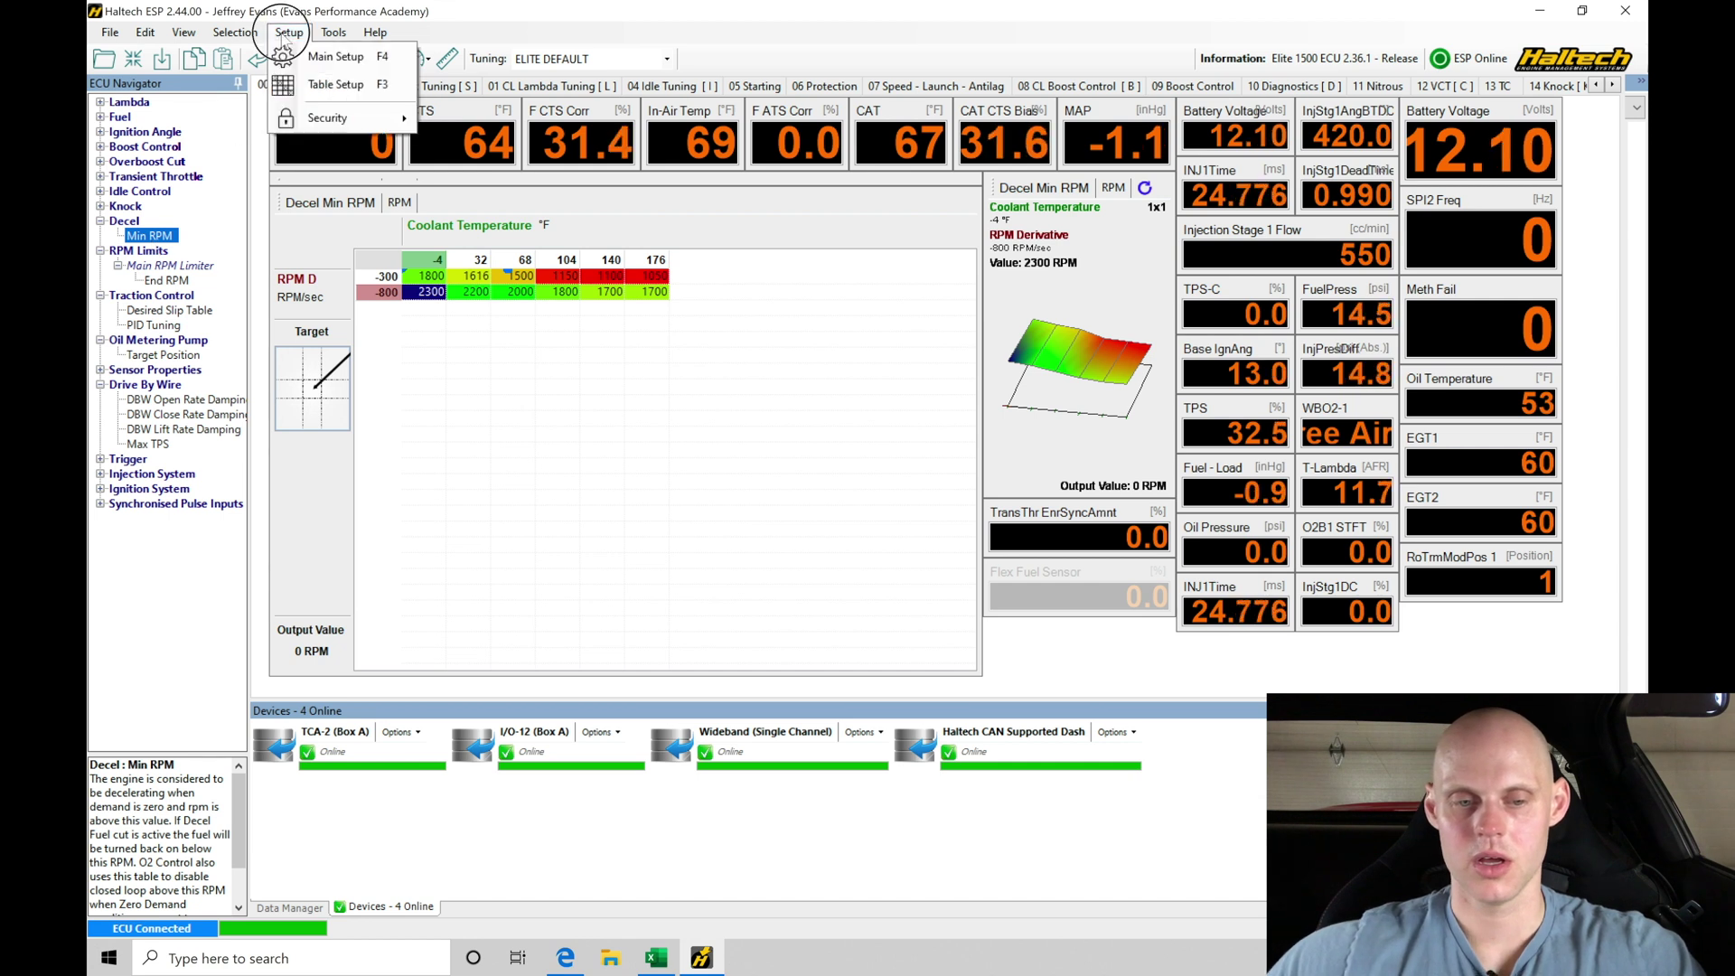
left_click(475, 16)
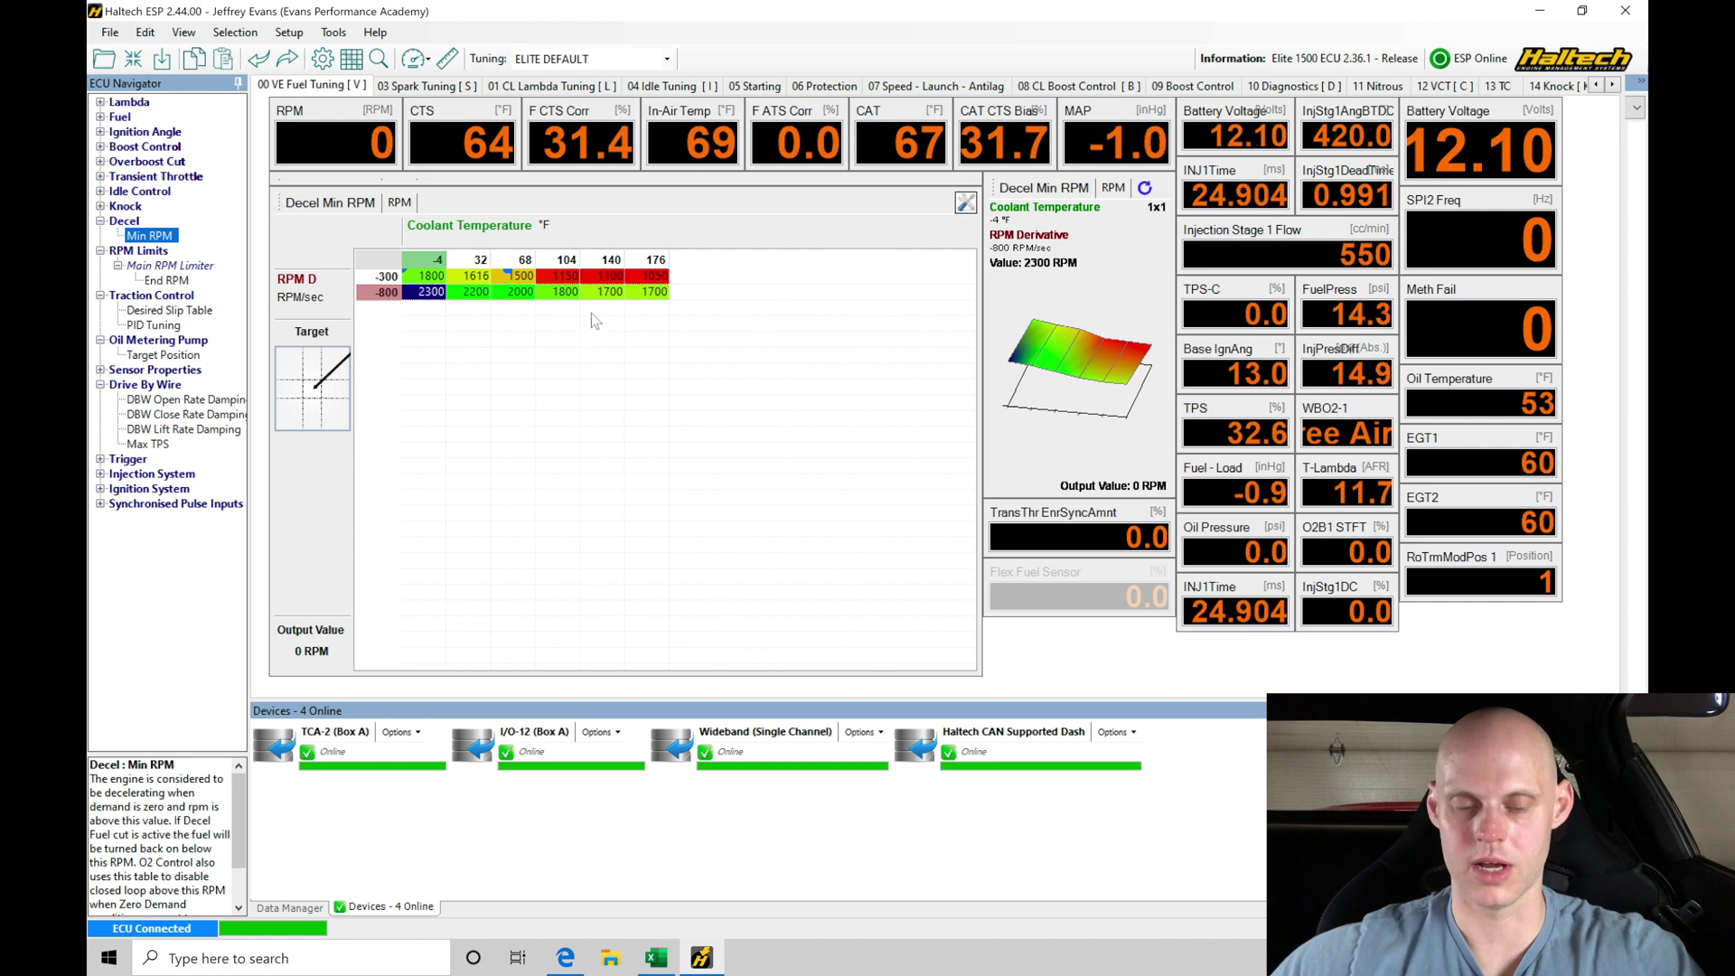
left_click(100, 221)
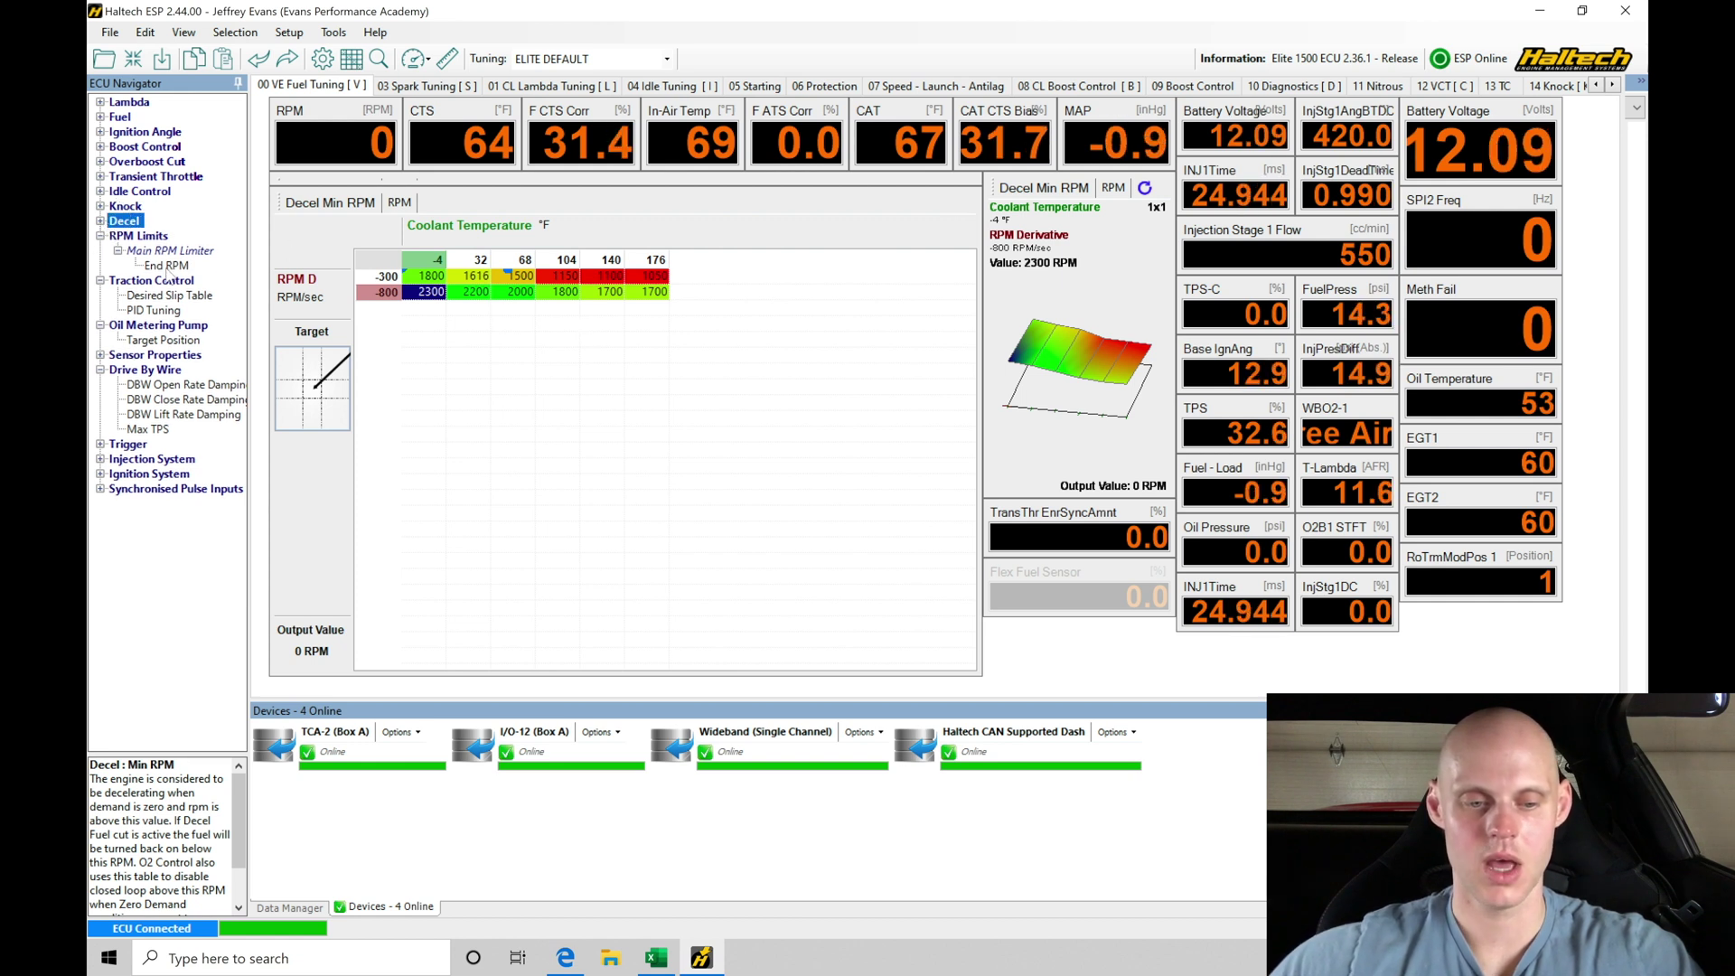
Set the Main RPM Limiter End RPM to 8500 for the 140–230 °F coolant columns.
left_click(166, 265)
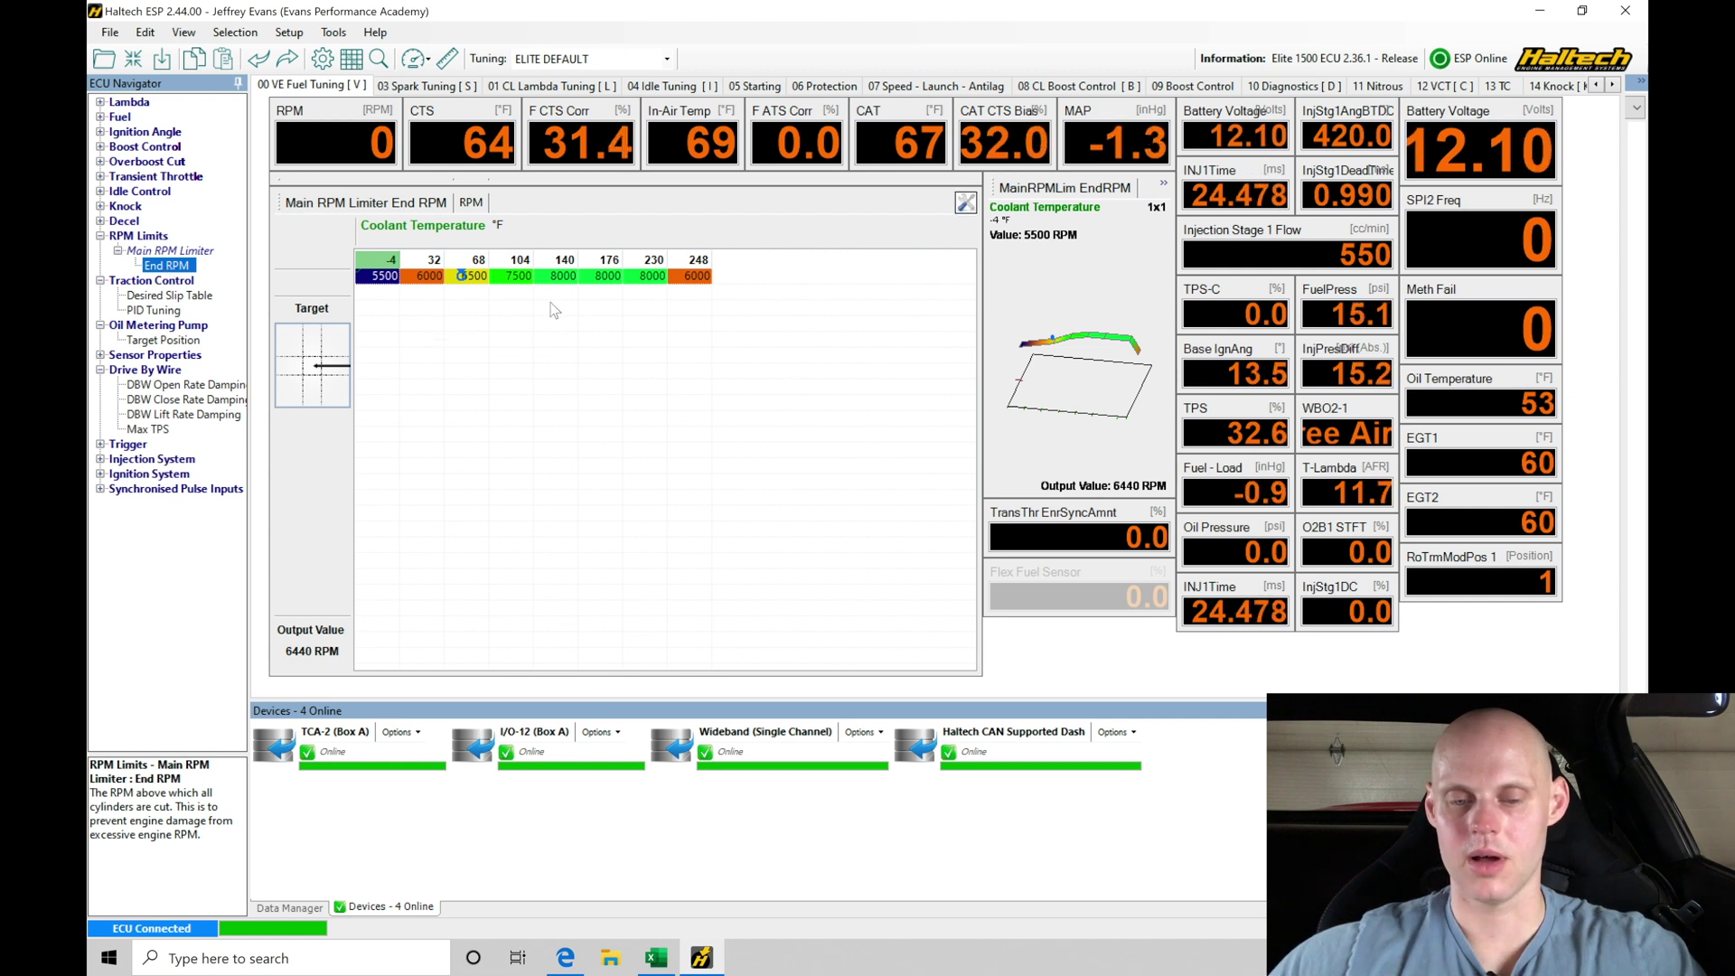
left_click_drag(552, 276, 653, 278)
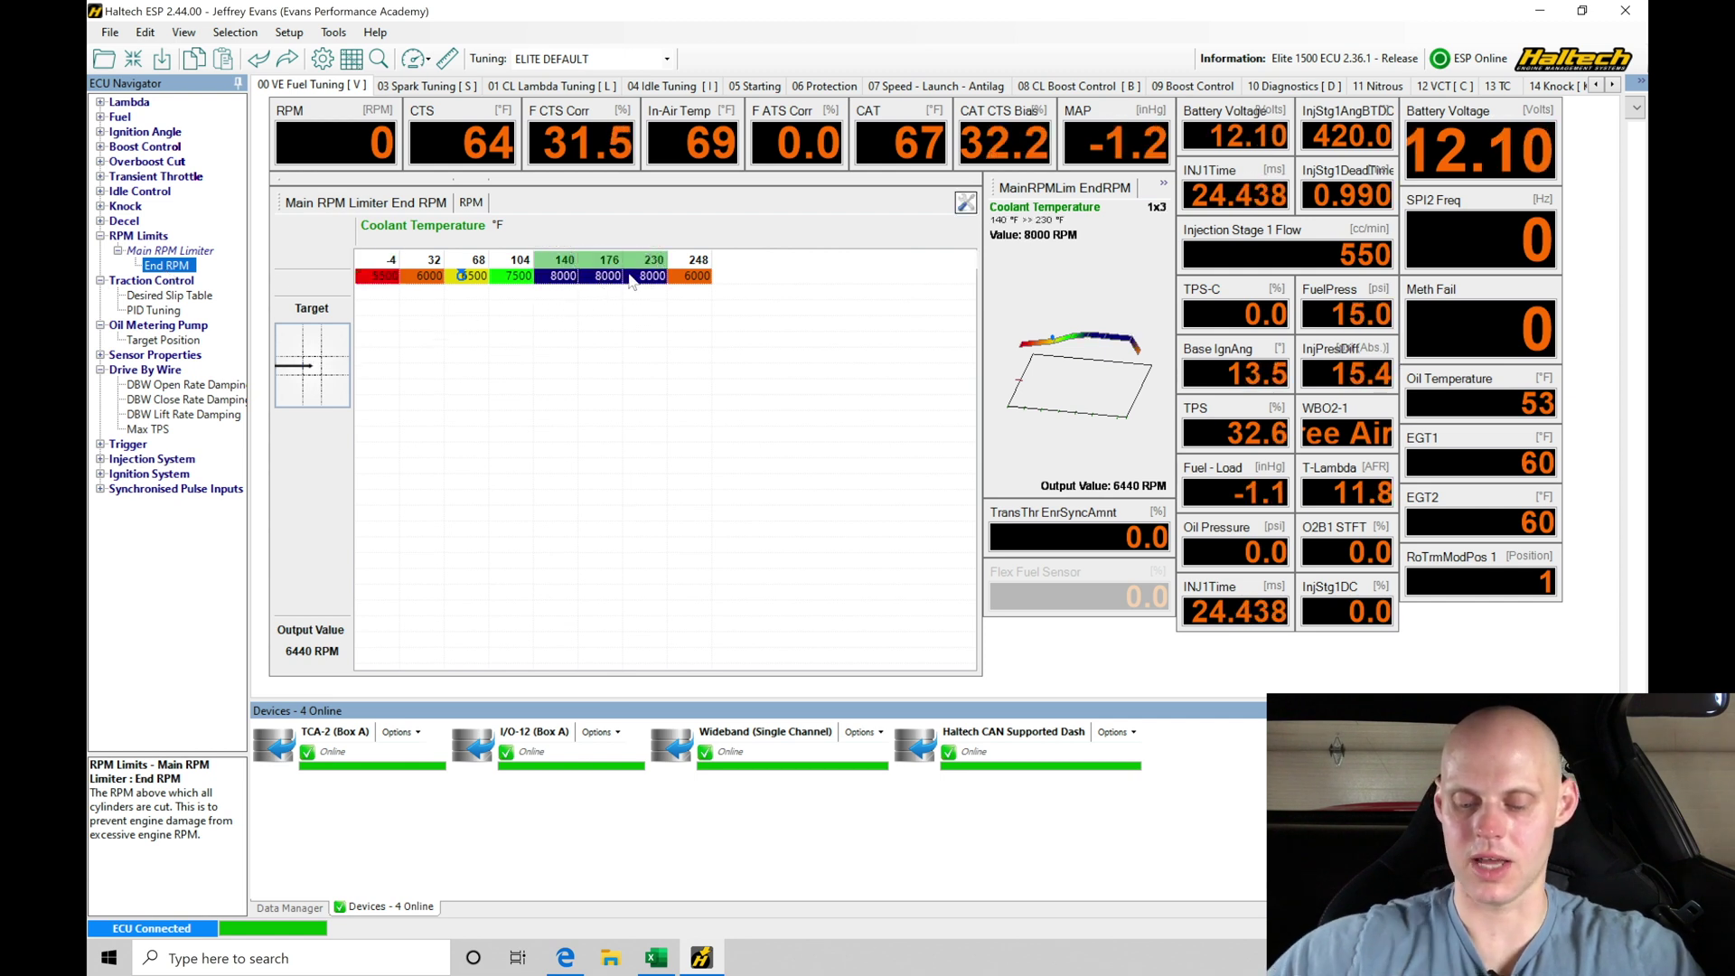
type("8500")
key("Return")
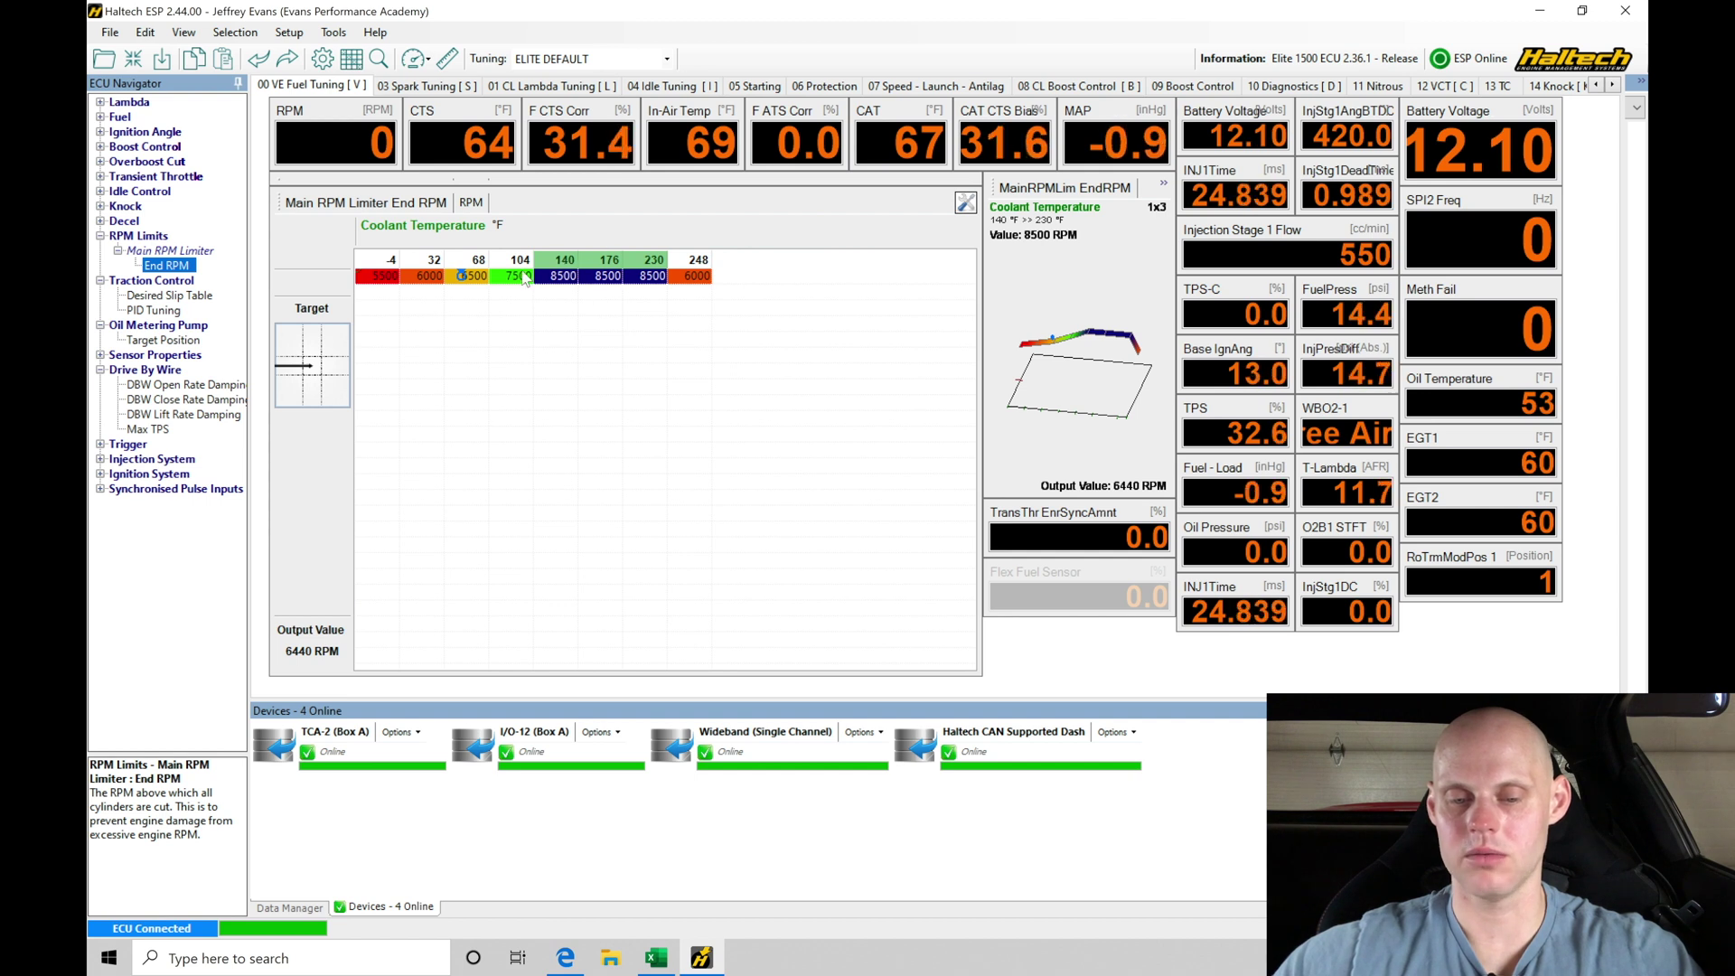
left_click(353, 61)
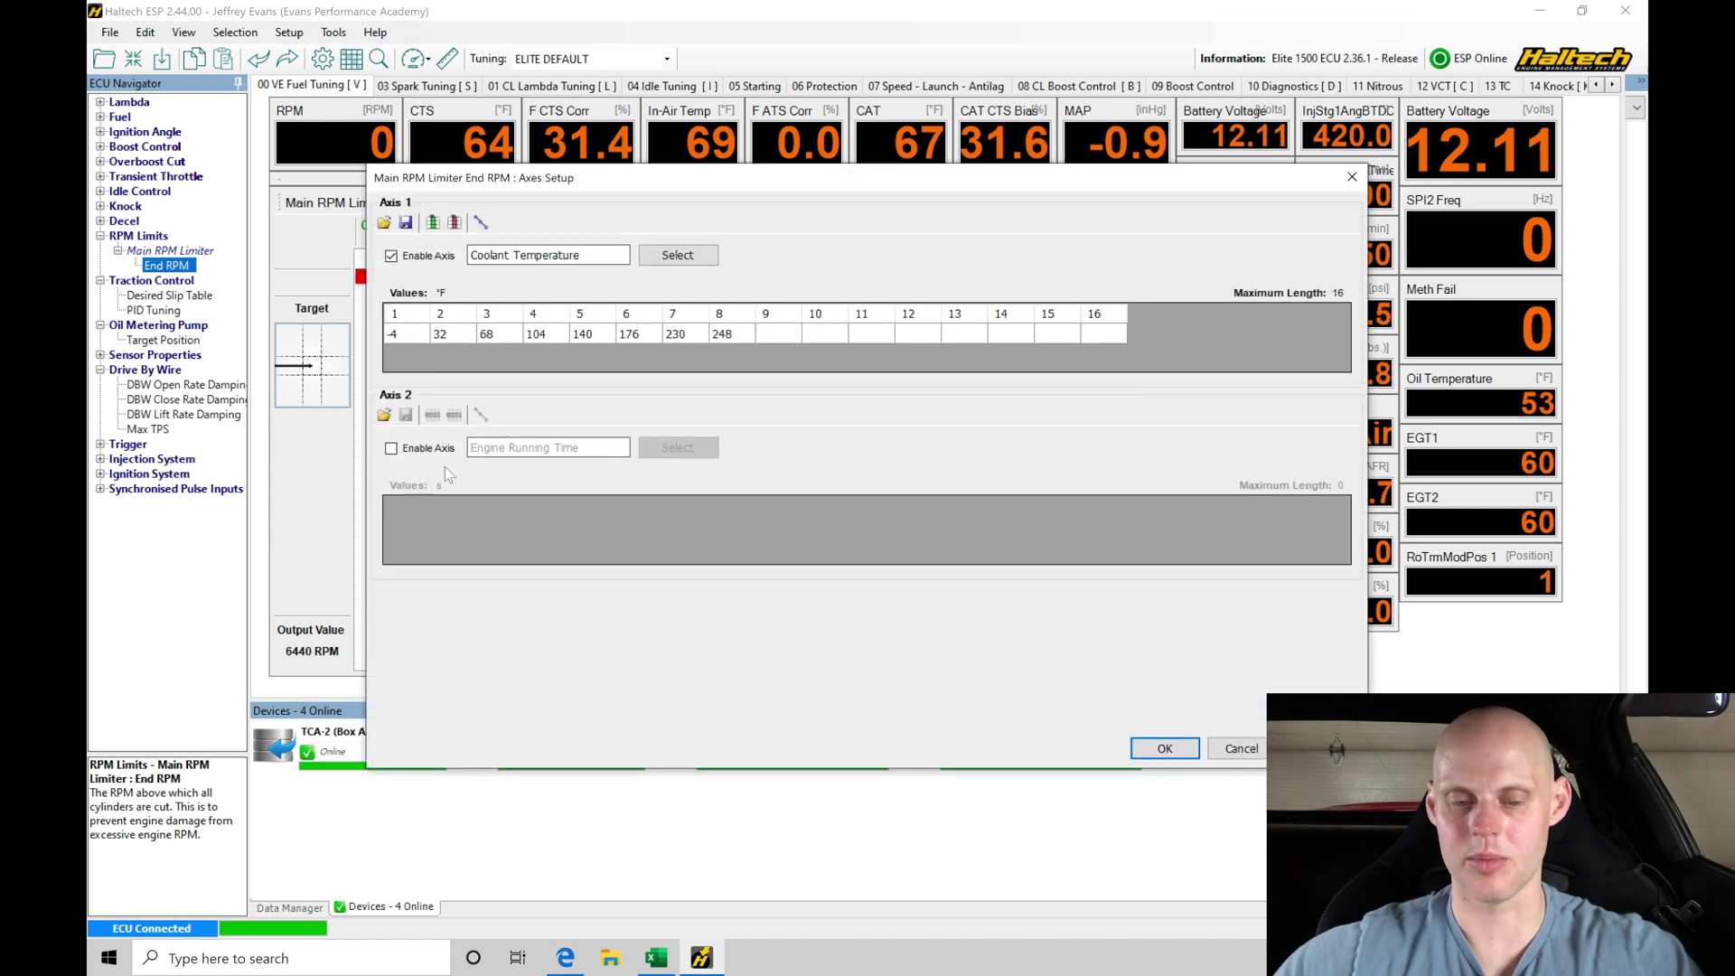
Change the coolant axis breakpoints 230 and 248 °F to 200 and 220 °F.
left_click_drag(614, 179, 540, 317)
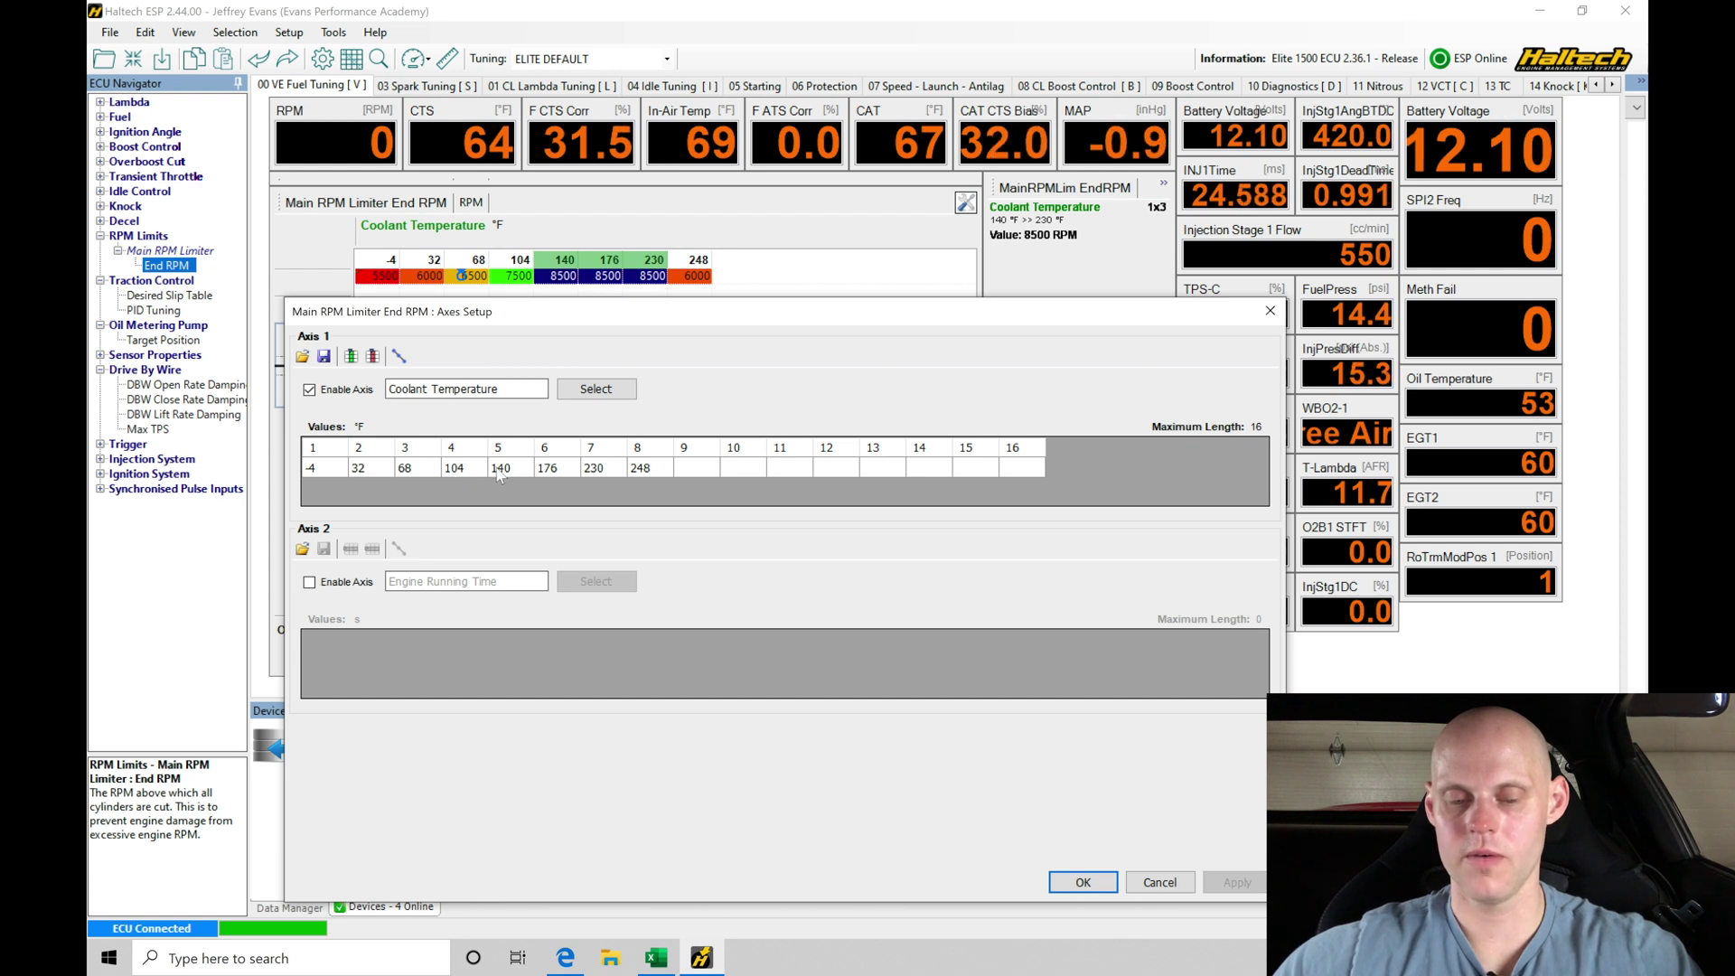
left_click(553, 469)
left_click(604, 469)
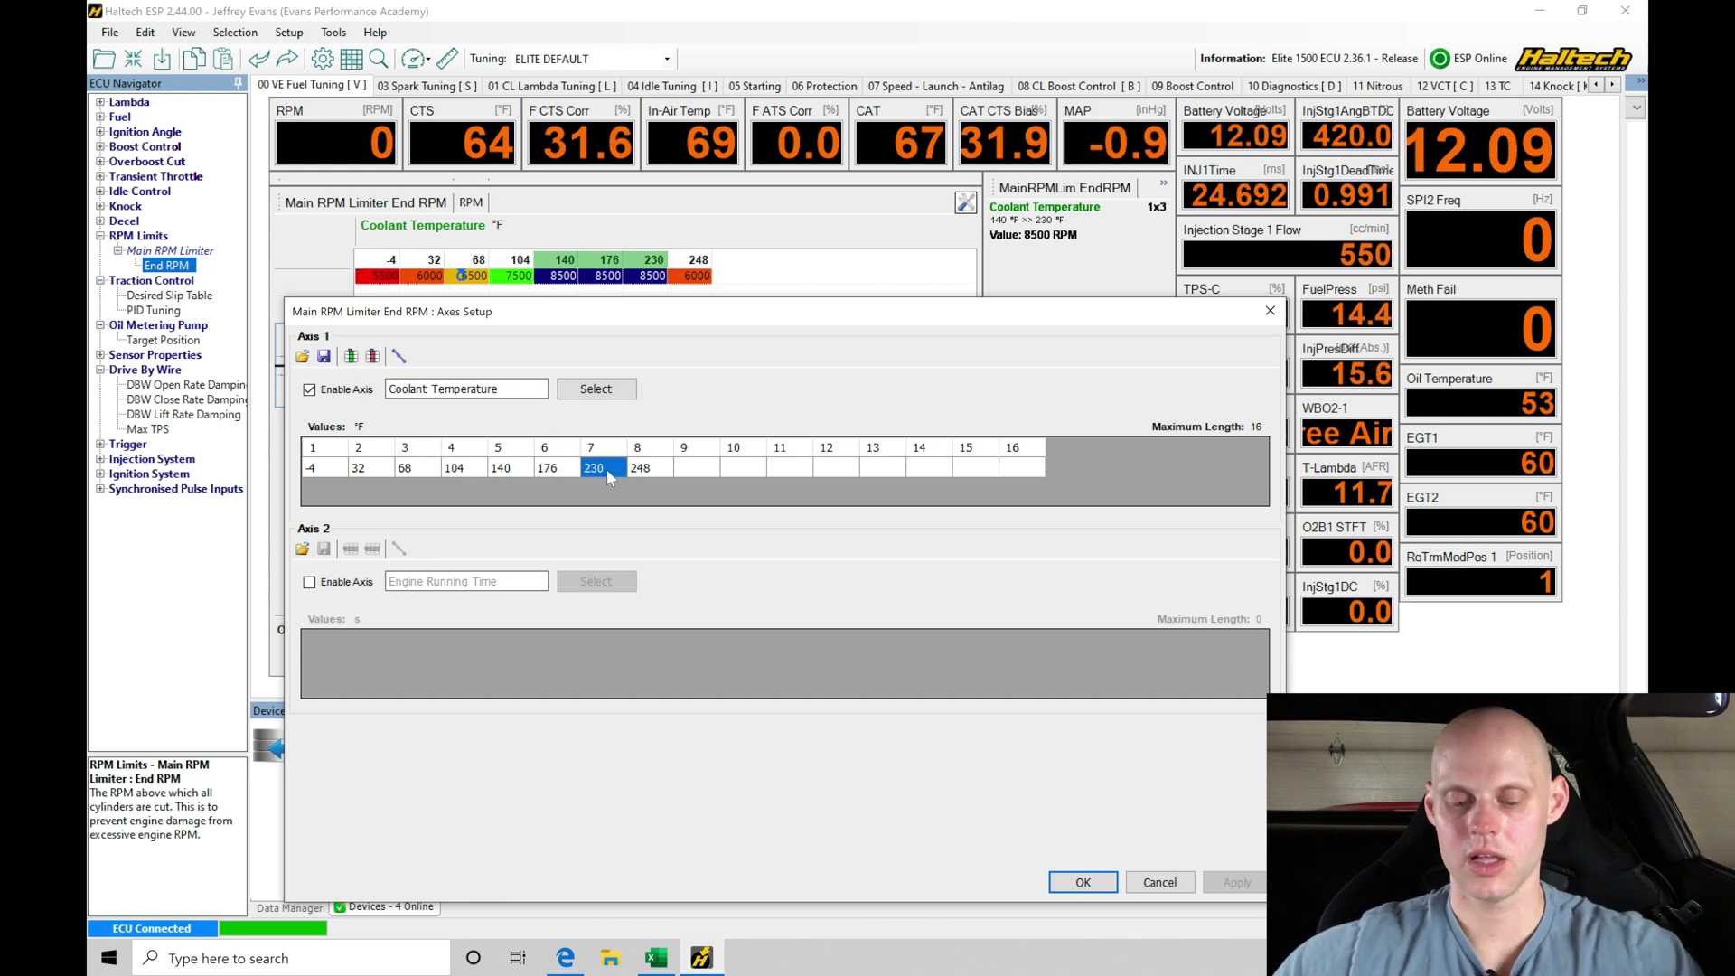
type("200")
key("Return")
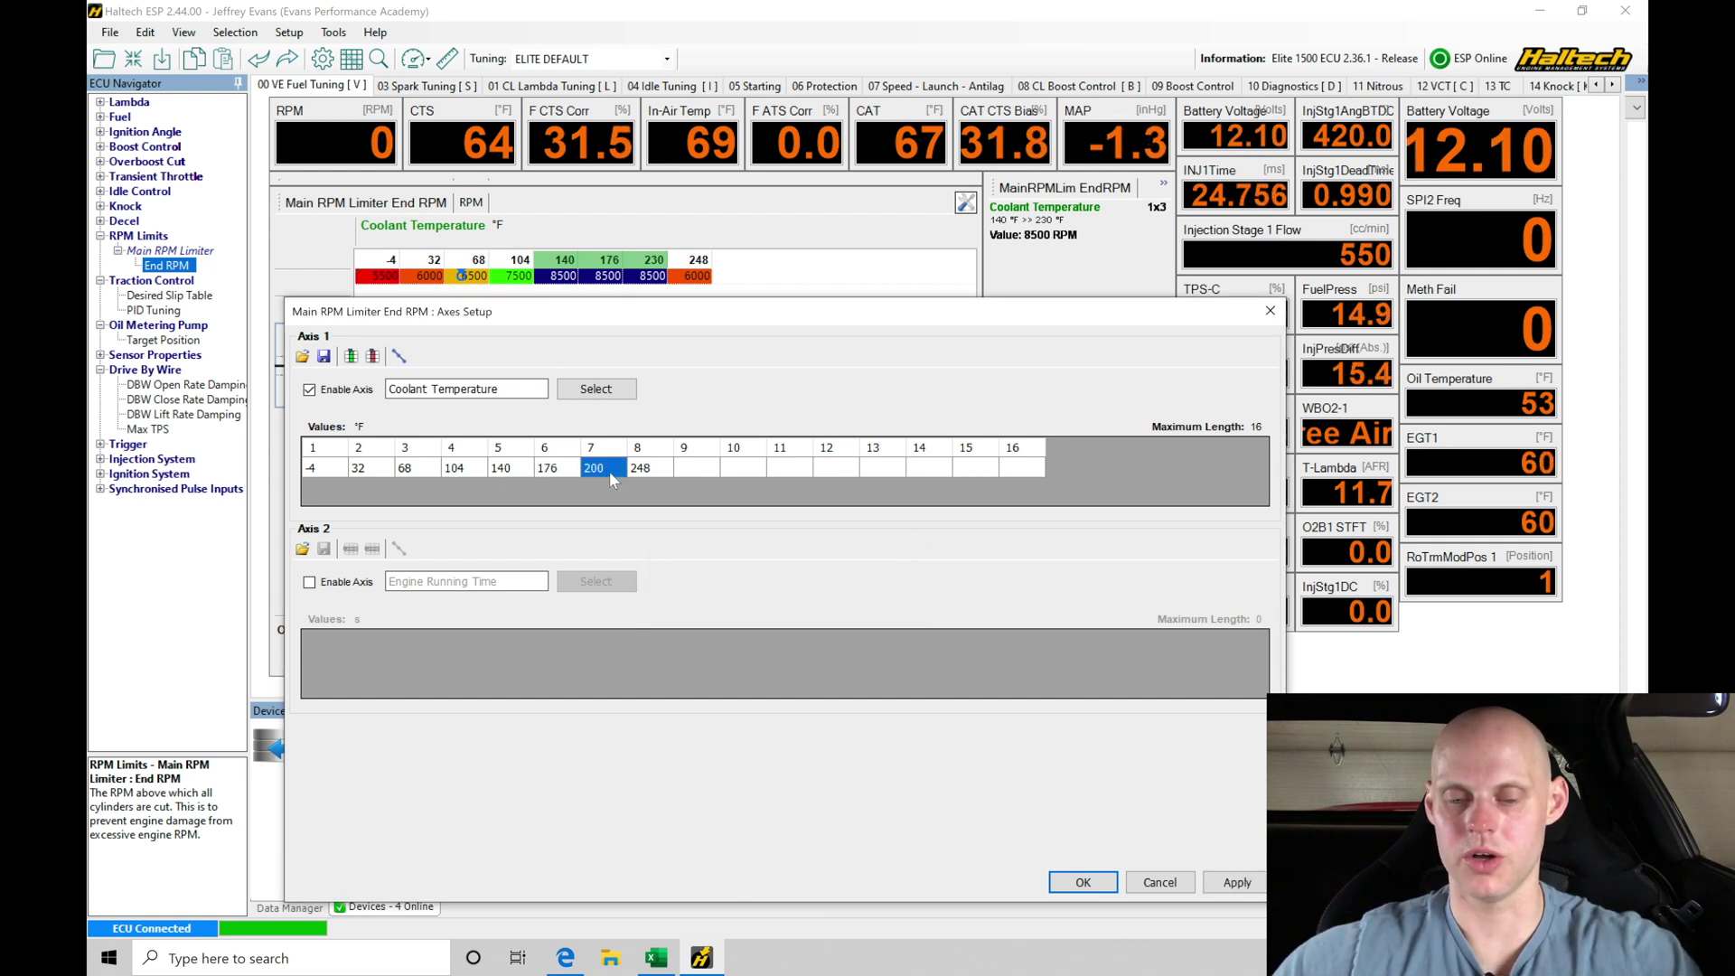
left_click(639, 470)
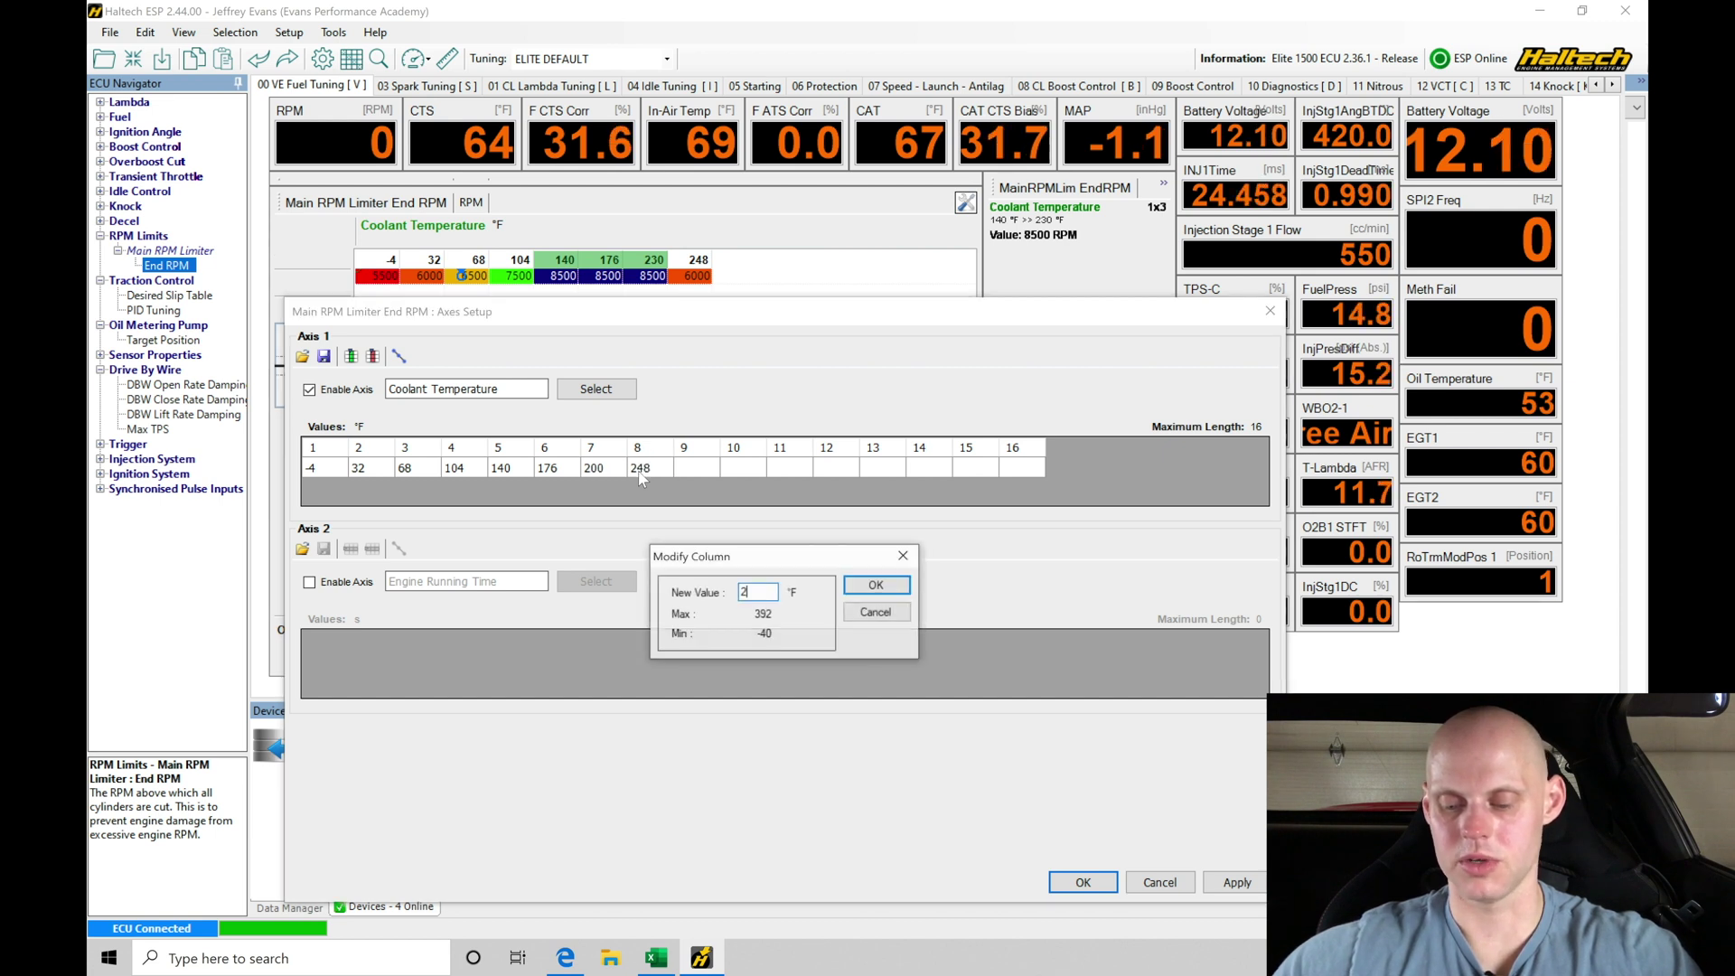
type("220")
key("Return")
Add 235 and 260 °F breakpoints to the coolant axis and apply it.
left_click(687, 469)
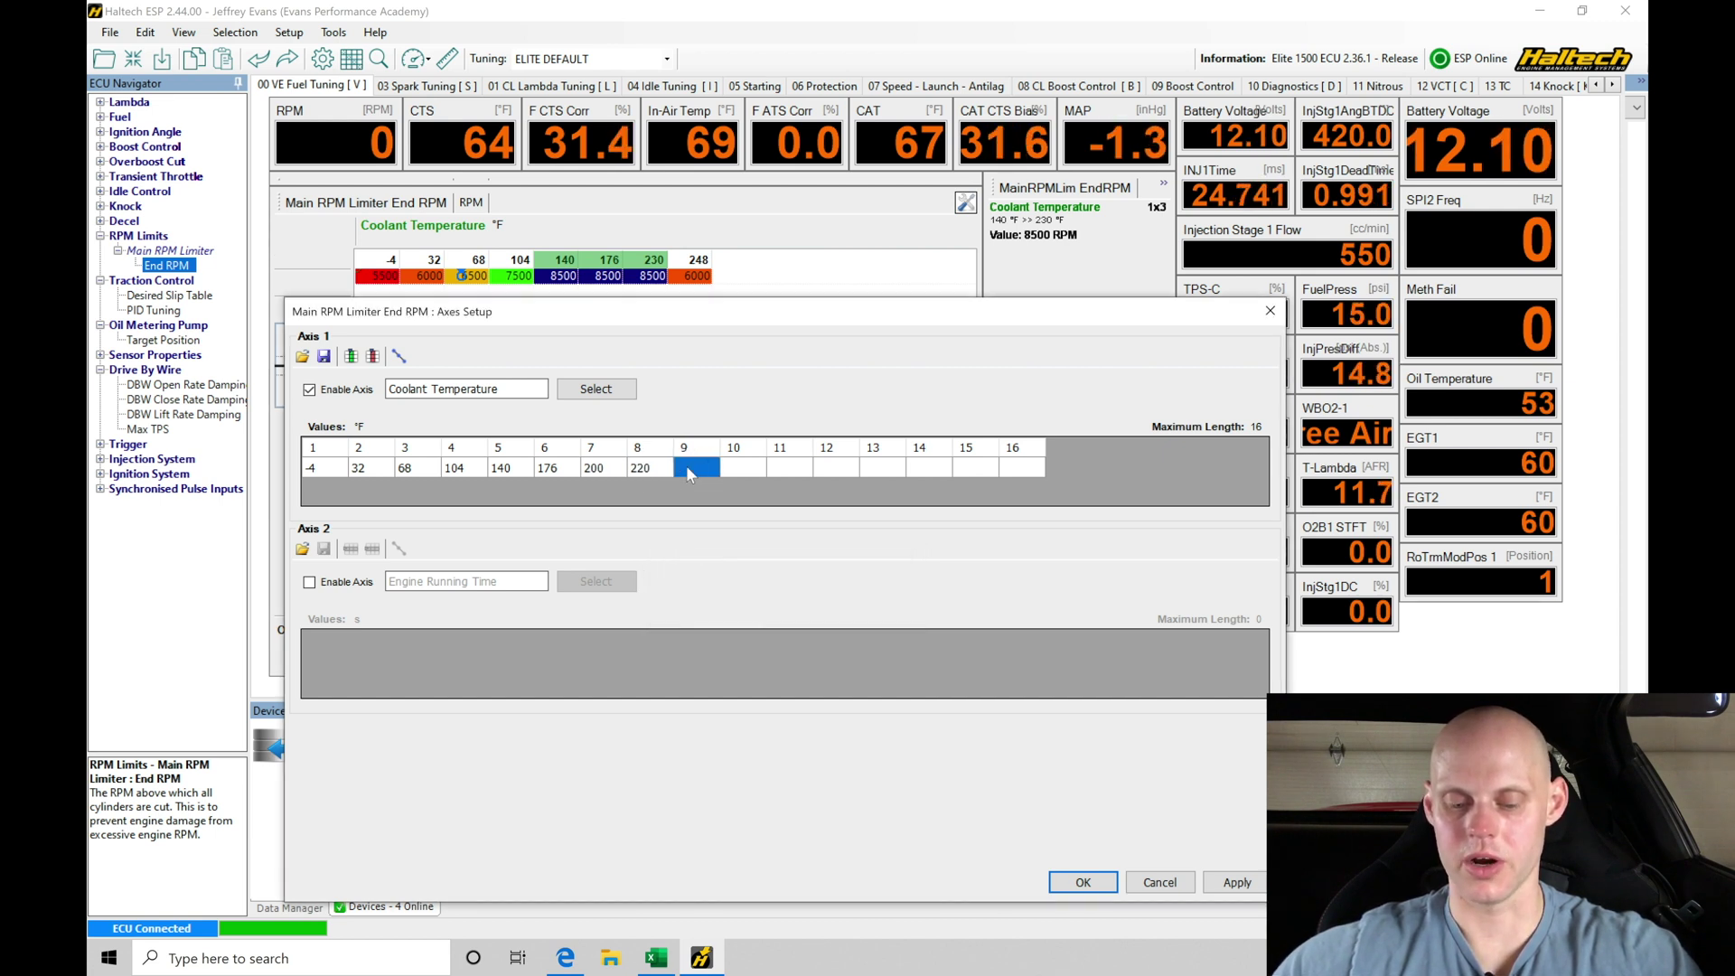
type("235")
key("Return")
type("2")
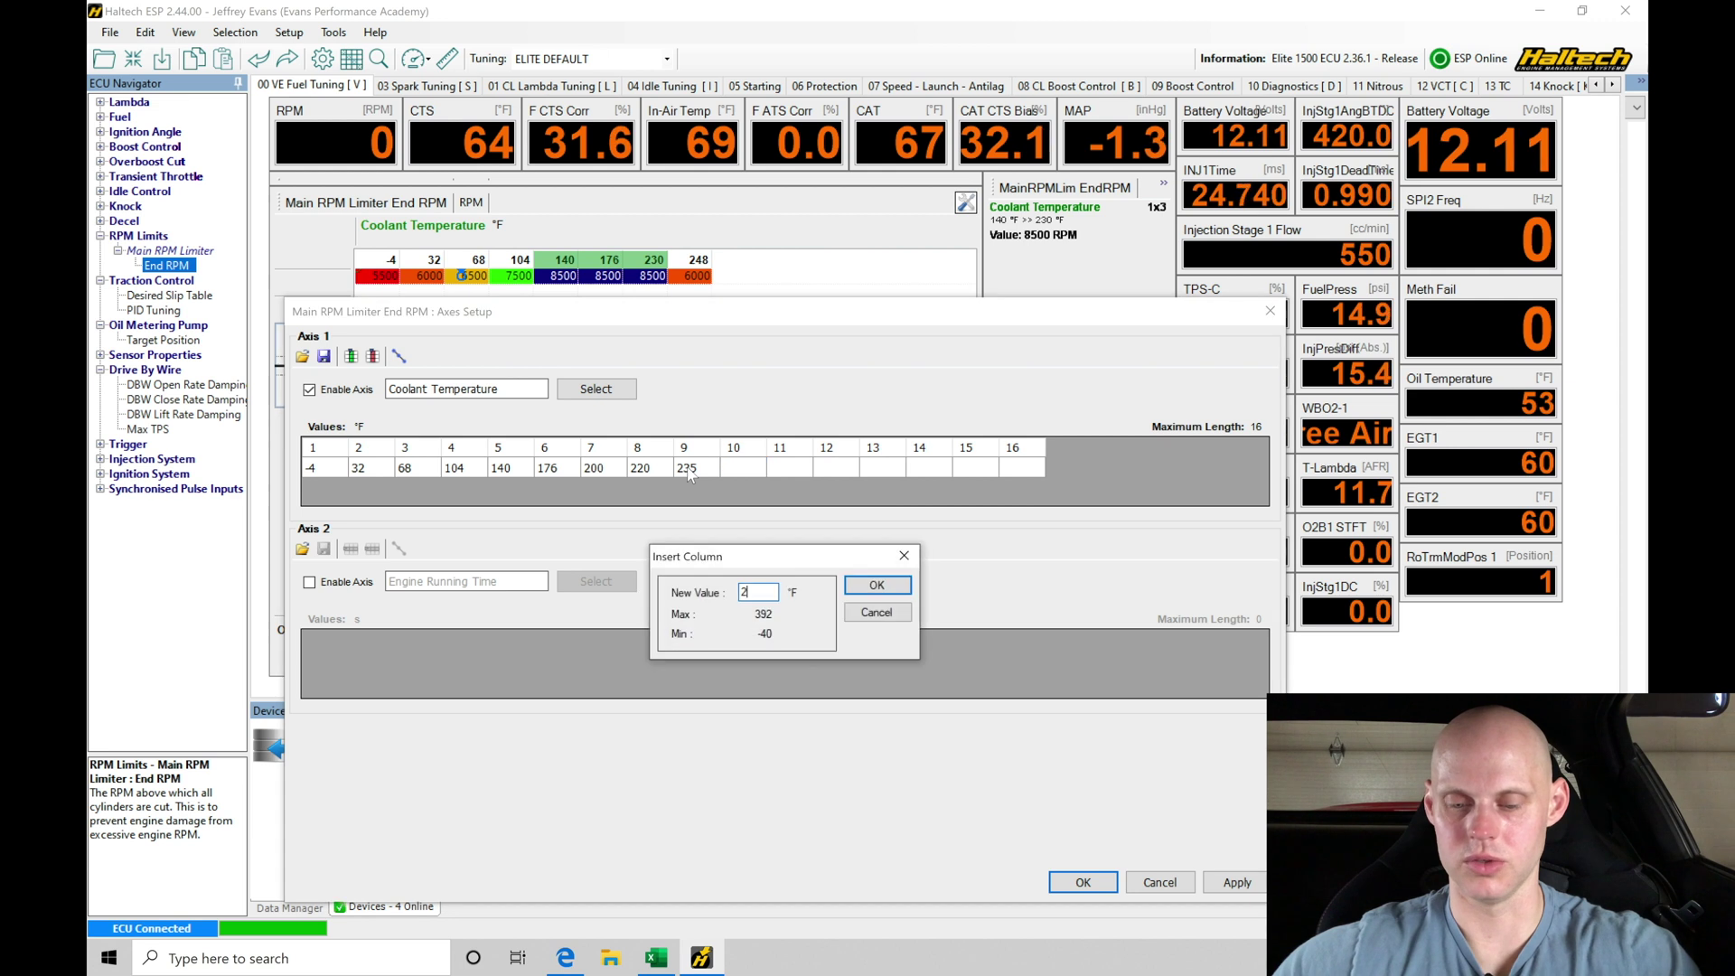
type("60")
key("Return")
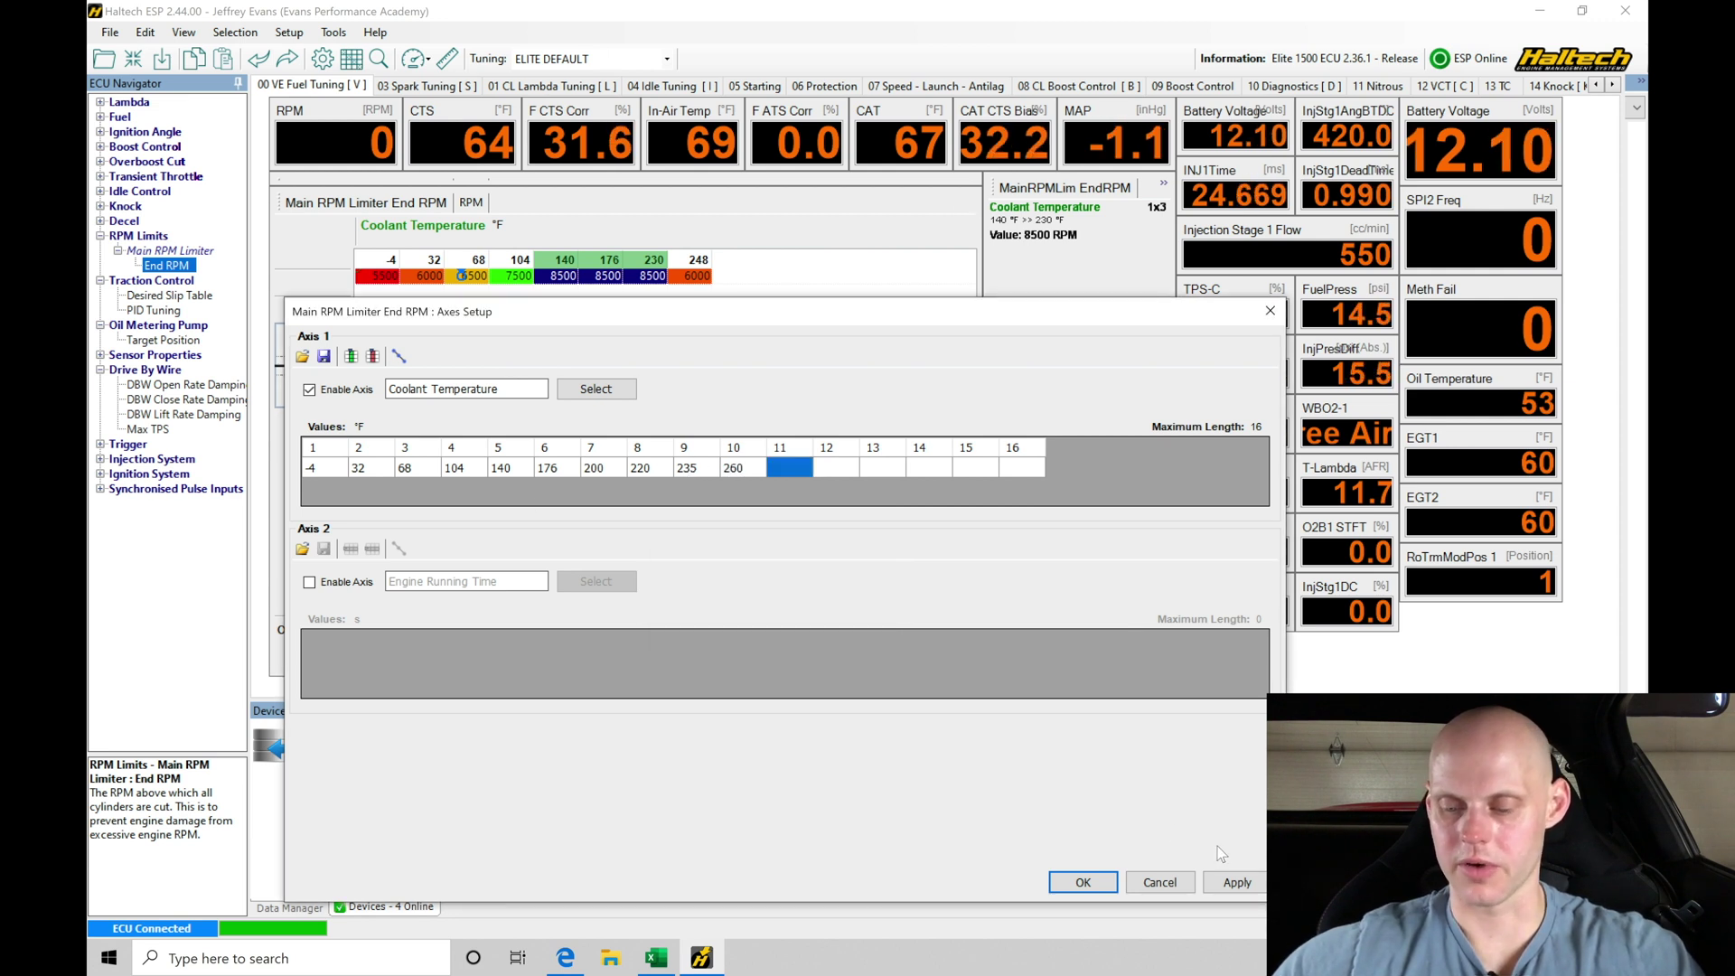
left_click(1083, 882)
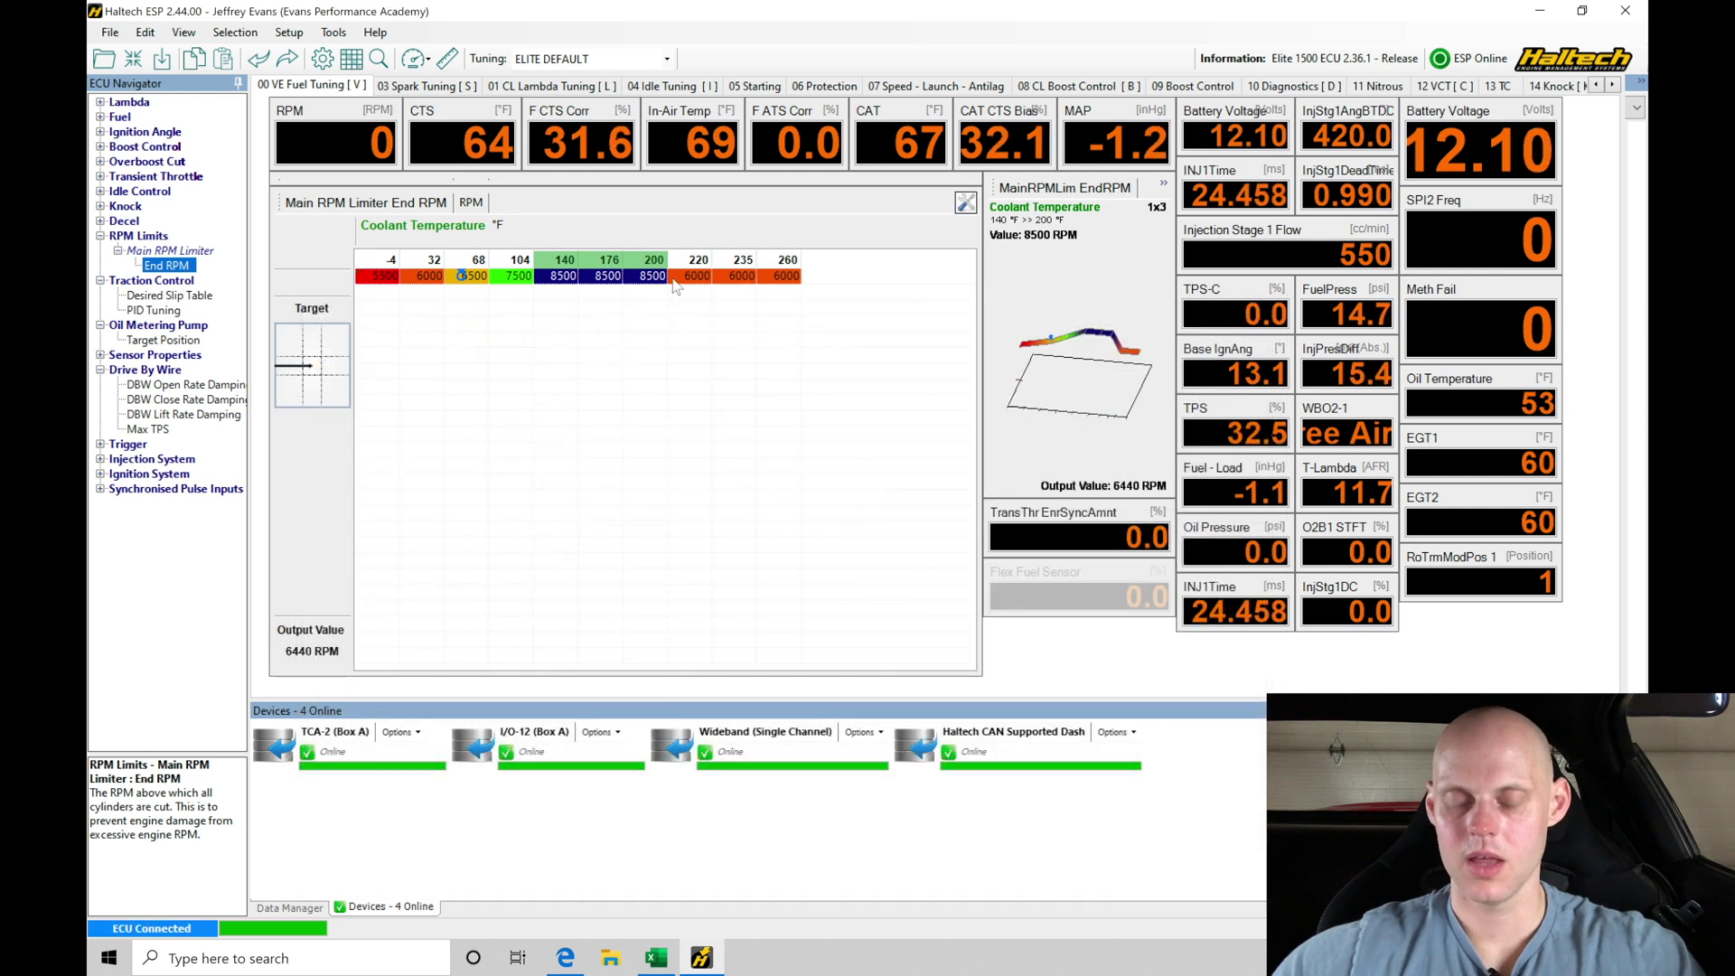
Taper the hot end of End RPM to 4000 RPM at 235 °F and 1000 RPM at 260 °F.
left_click(675, 278)
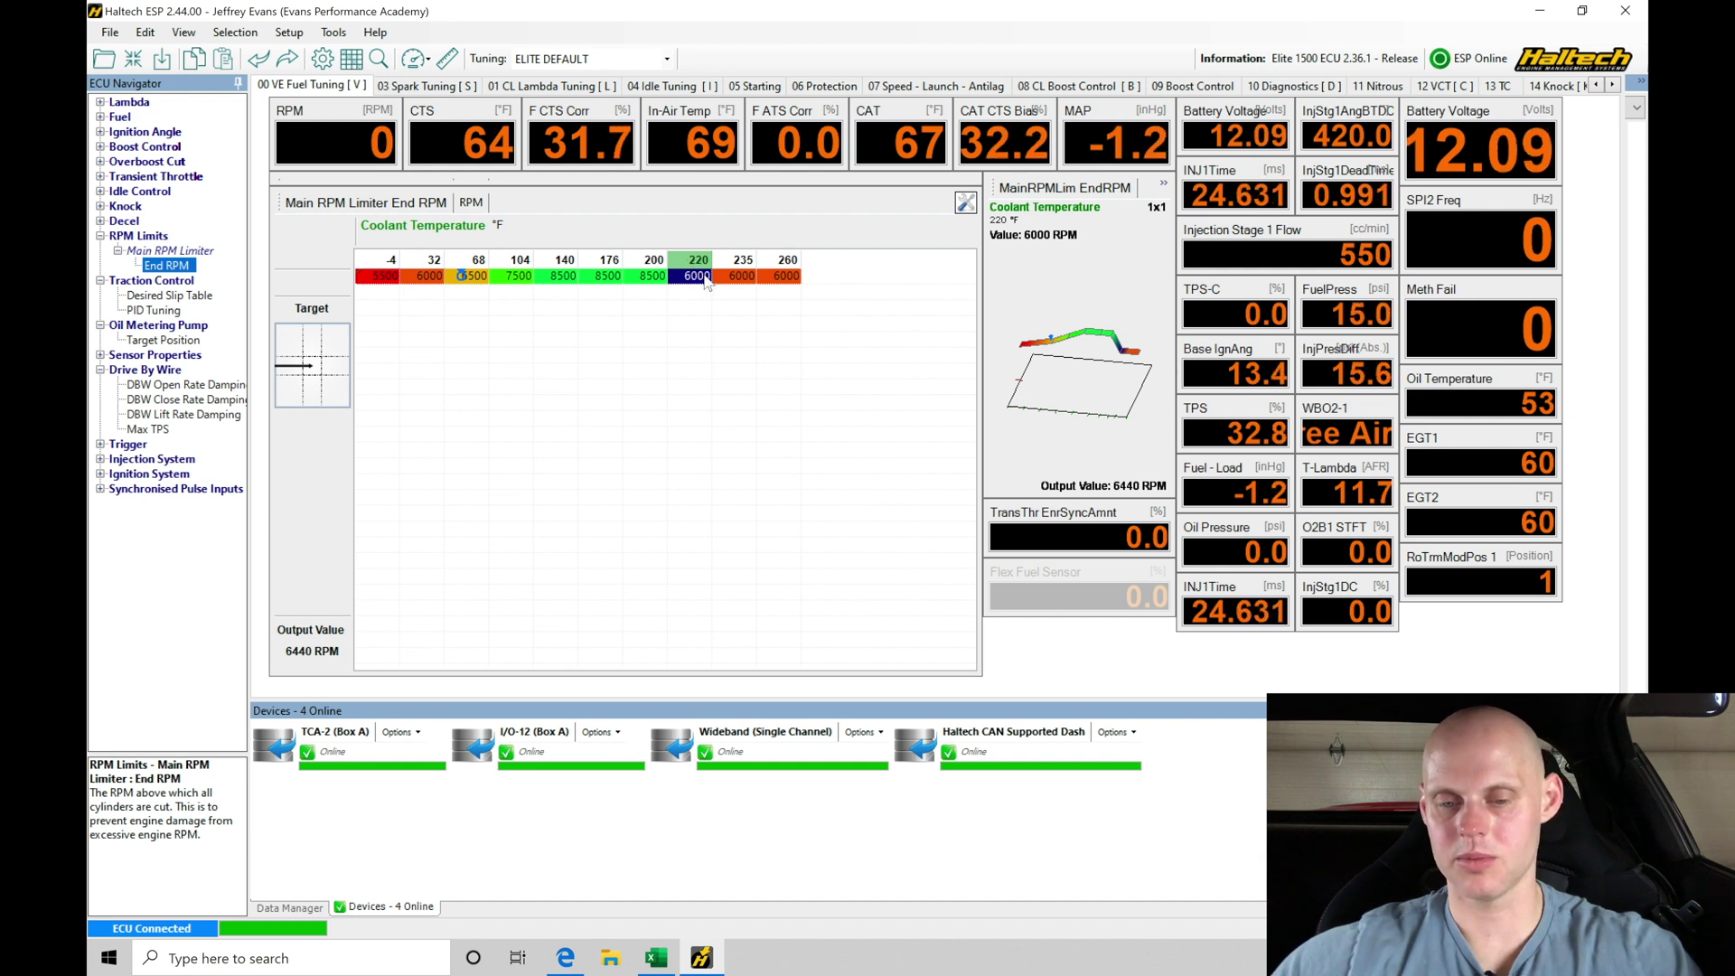
left_click(706, 283)
type("6000")
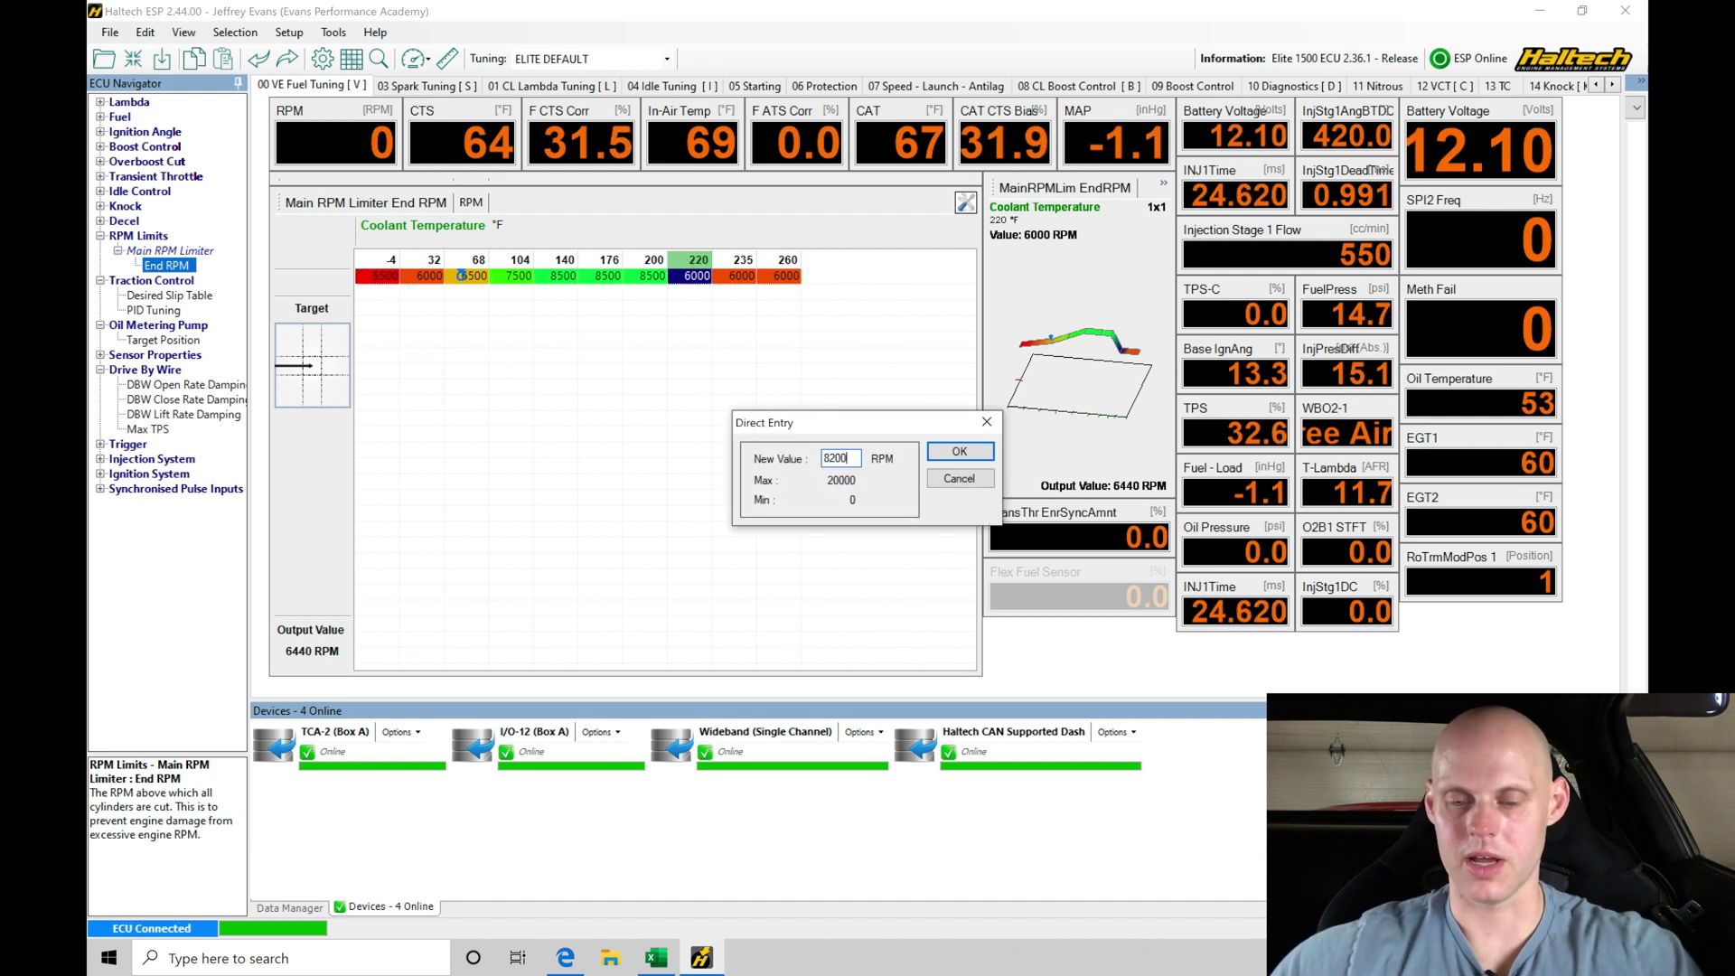
key("Return")
left_click(742, 277)
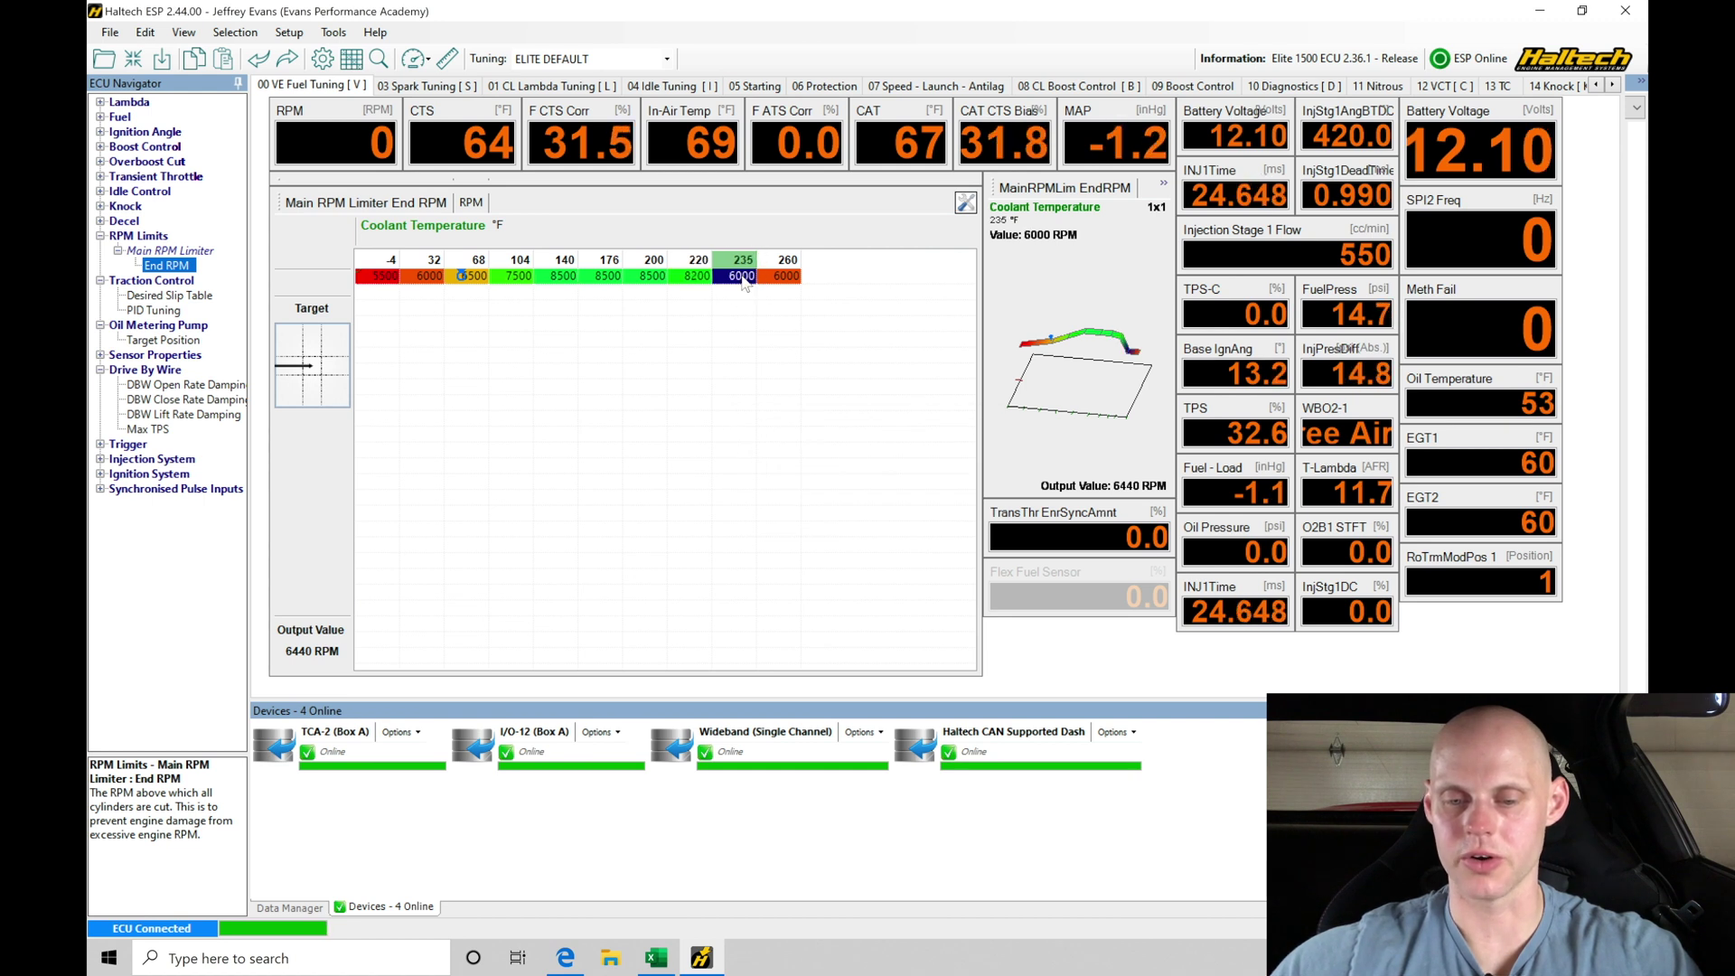
type("400")
key("Return")
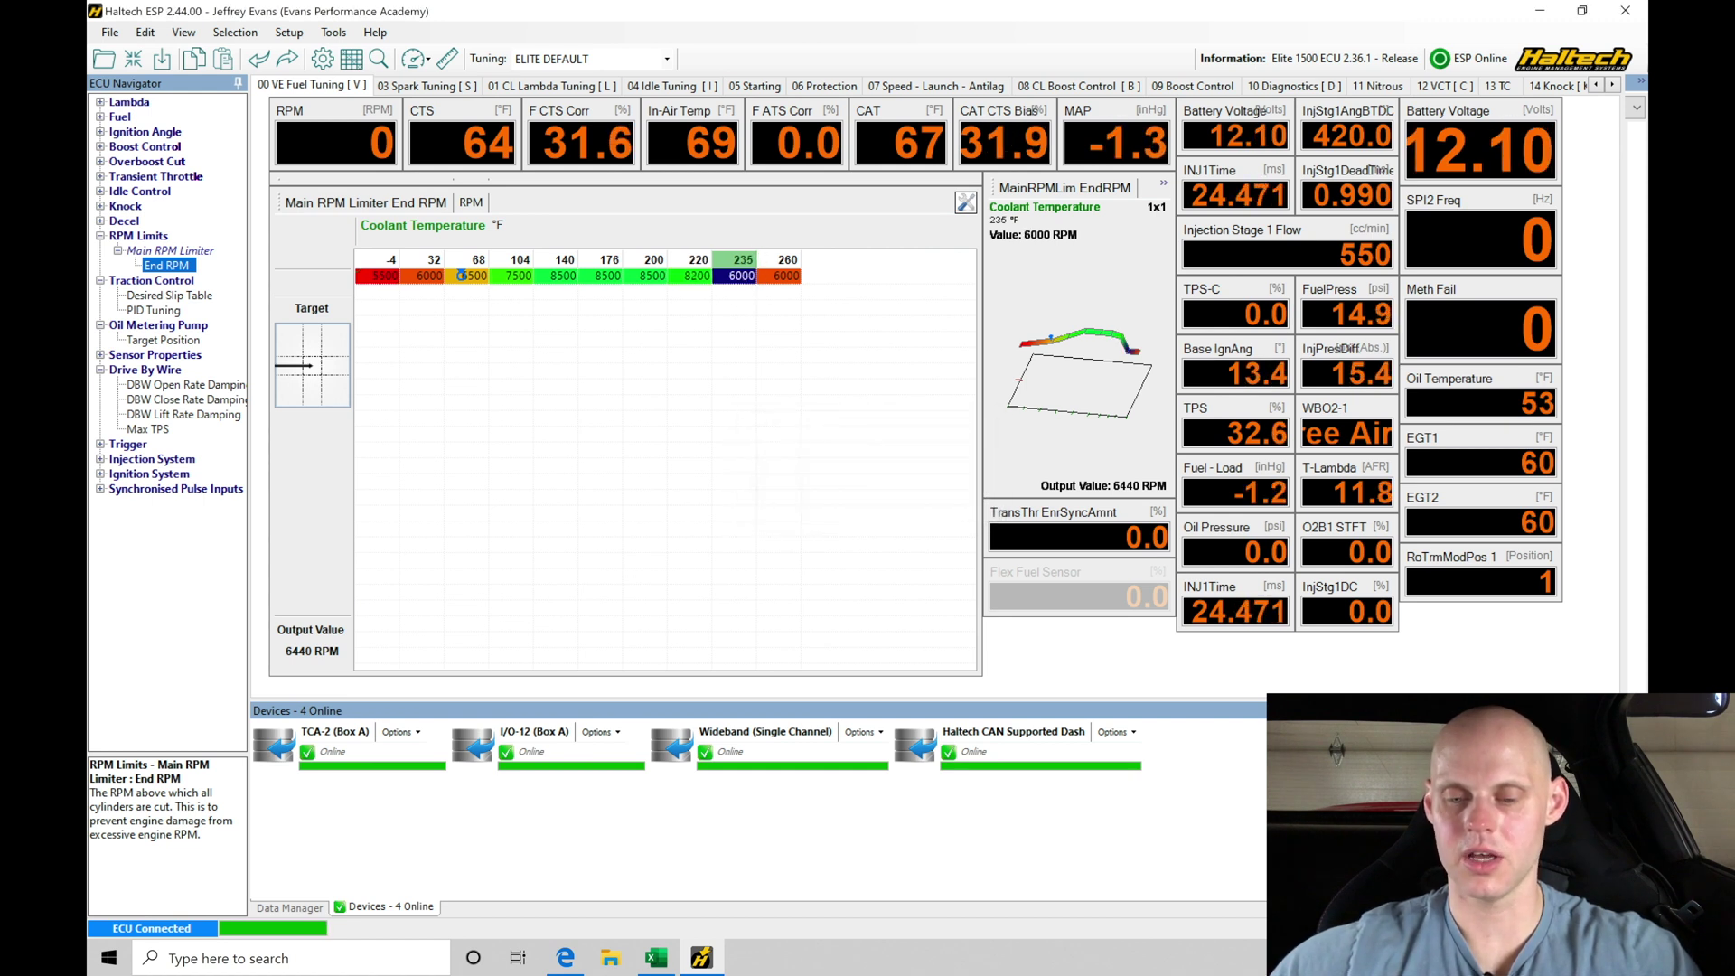
type("4000")
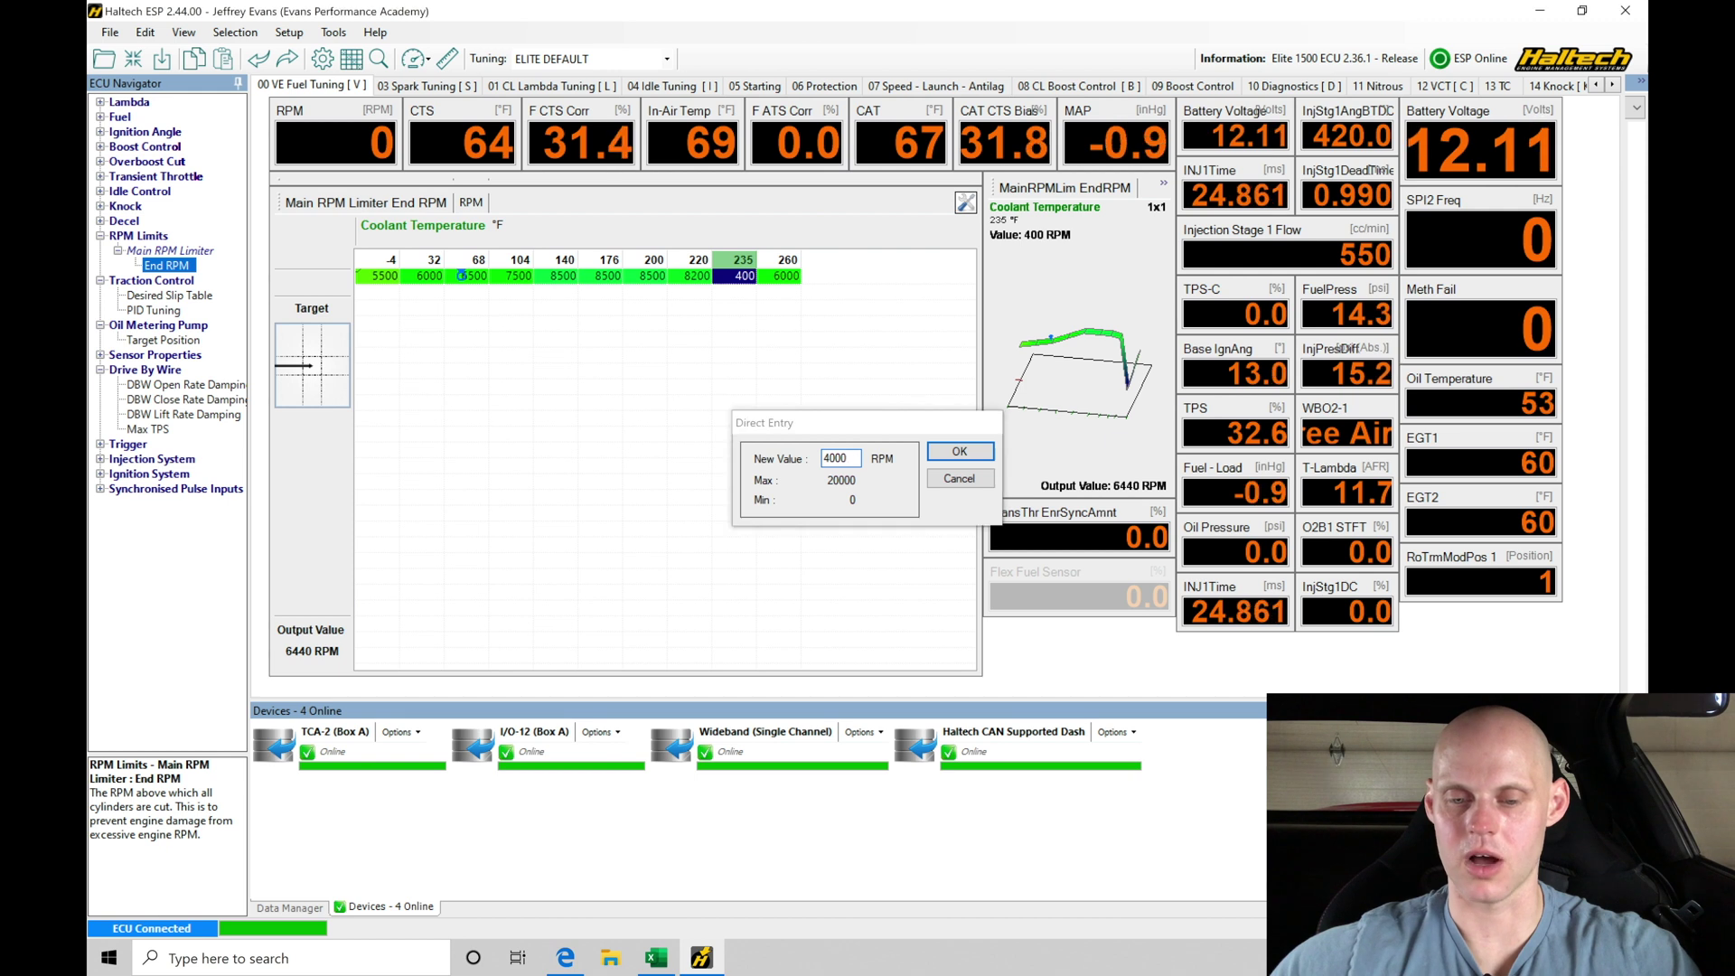
key("Return")
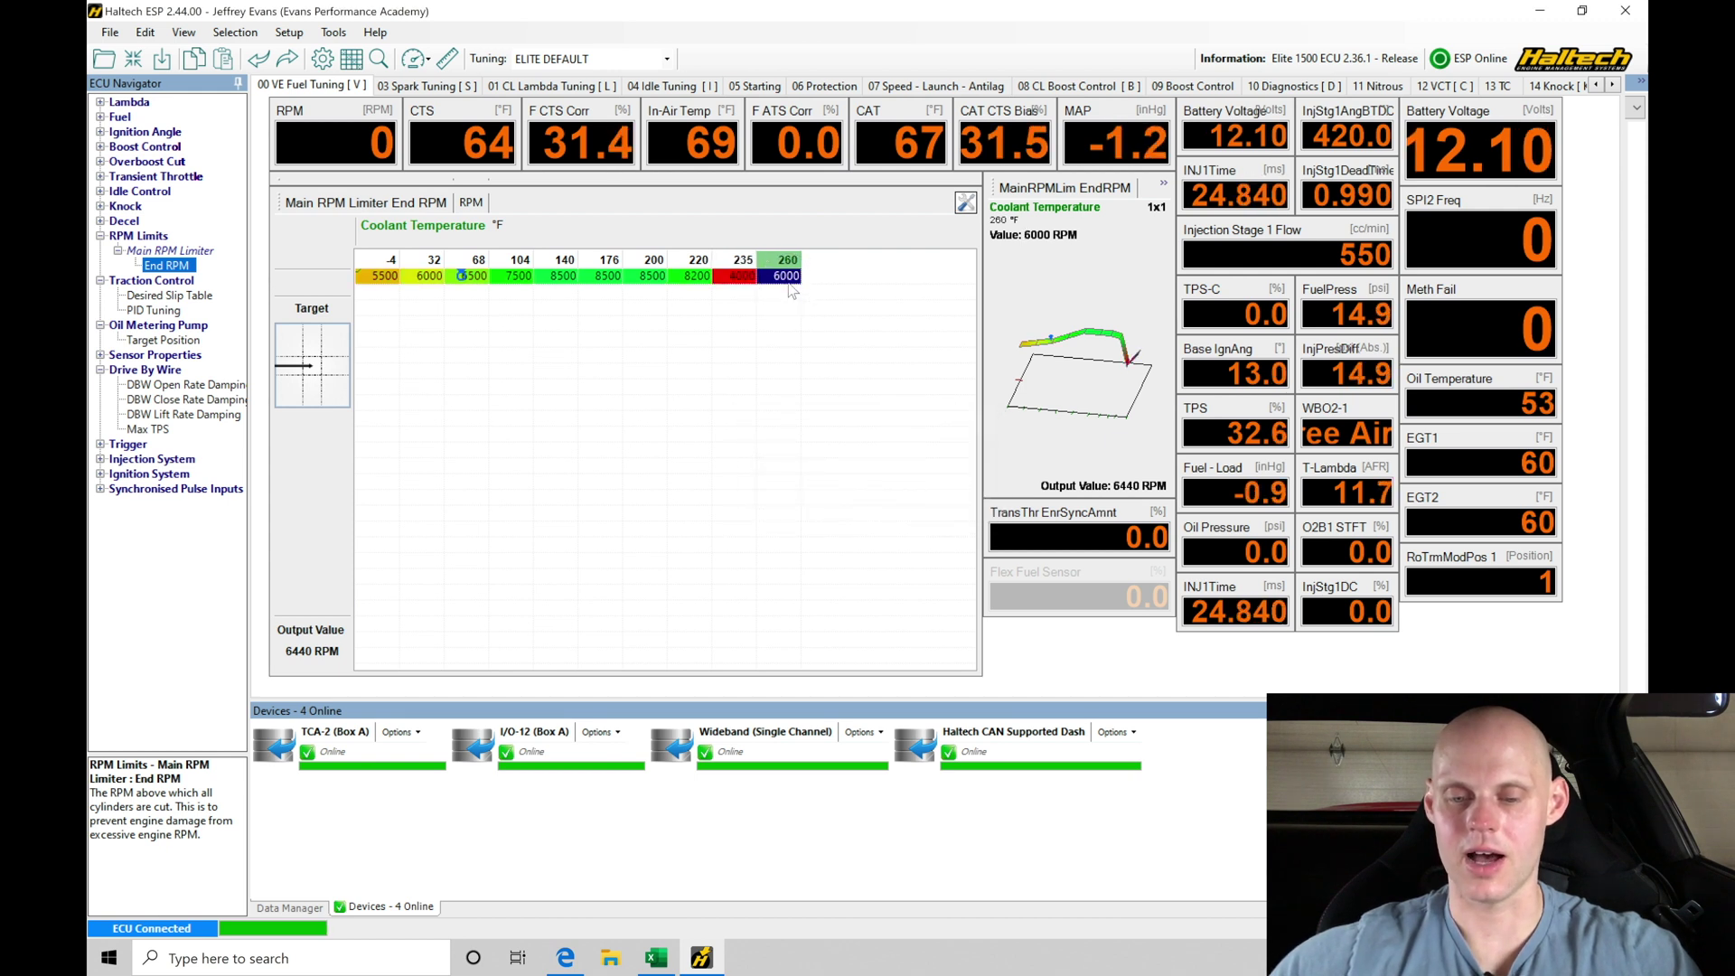
type("1000")
key("Return")
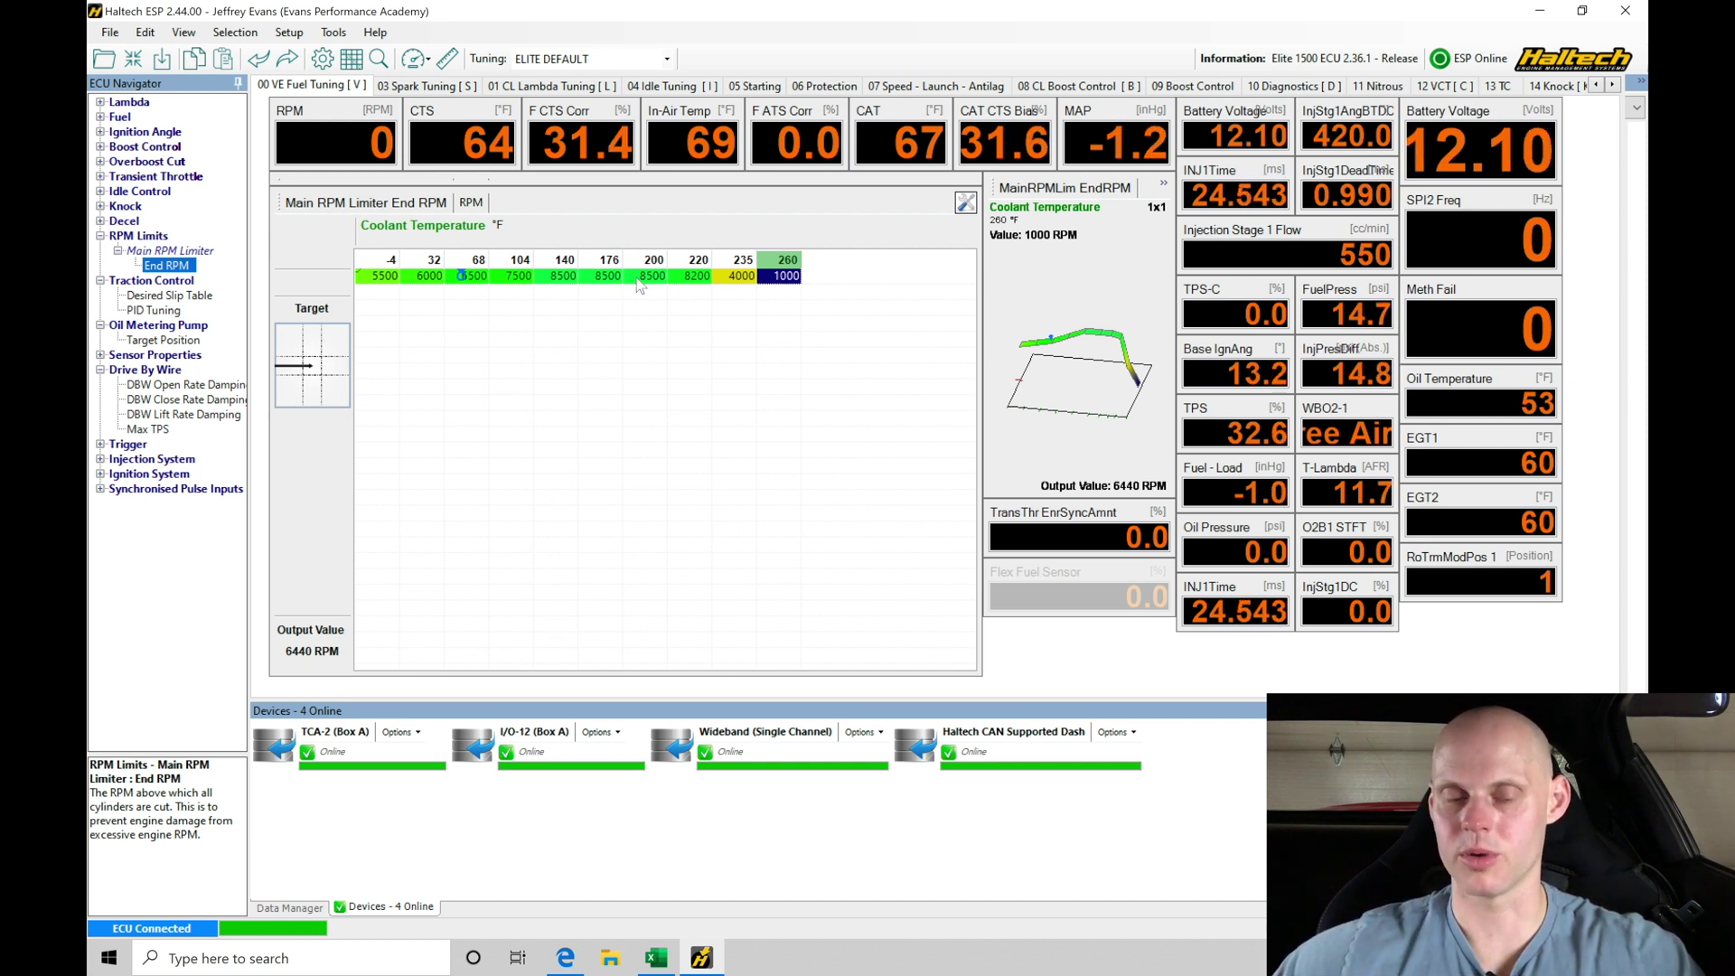
Review the End RPM values at -4, 32 and 68 °F.
left_click(384, 277)
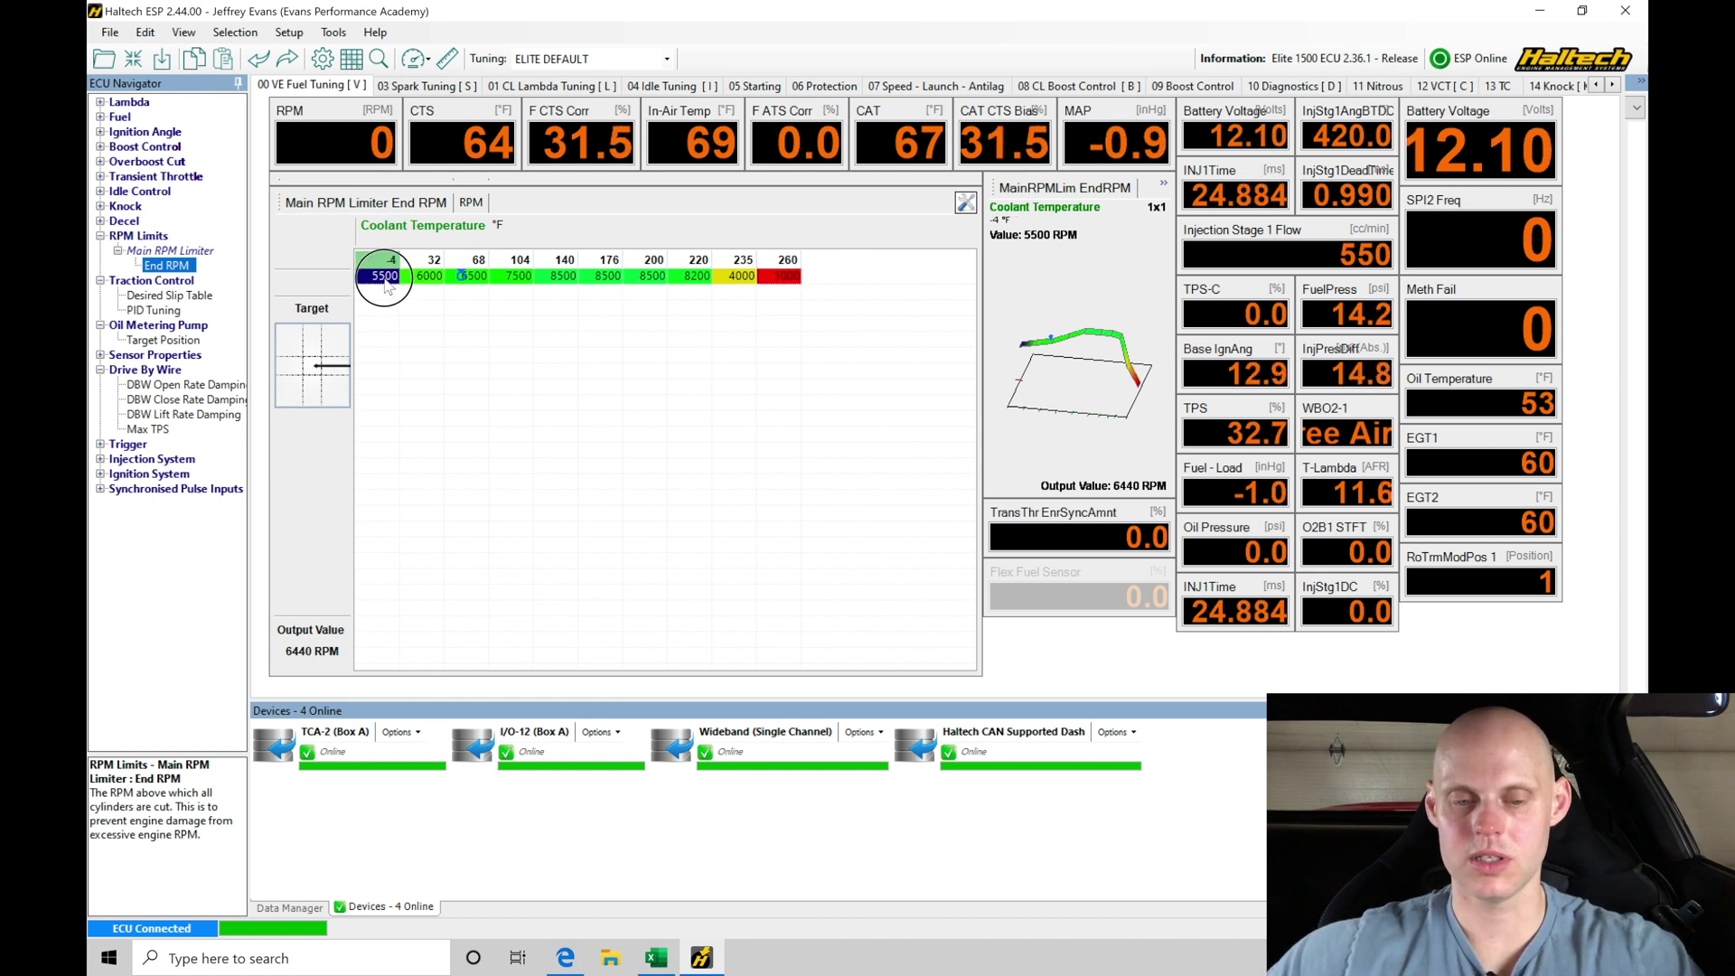
left_click(430, 277)
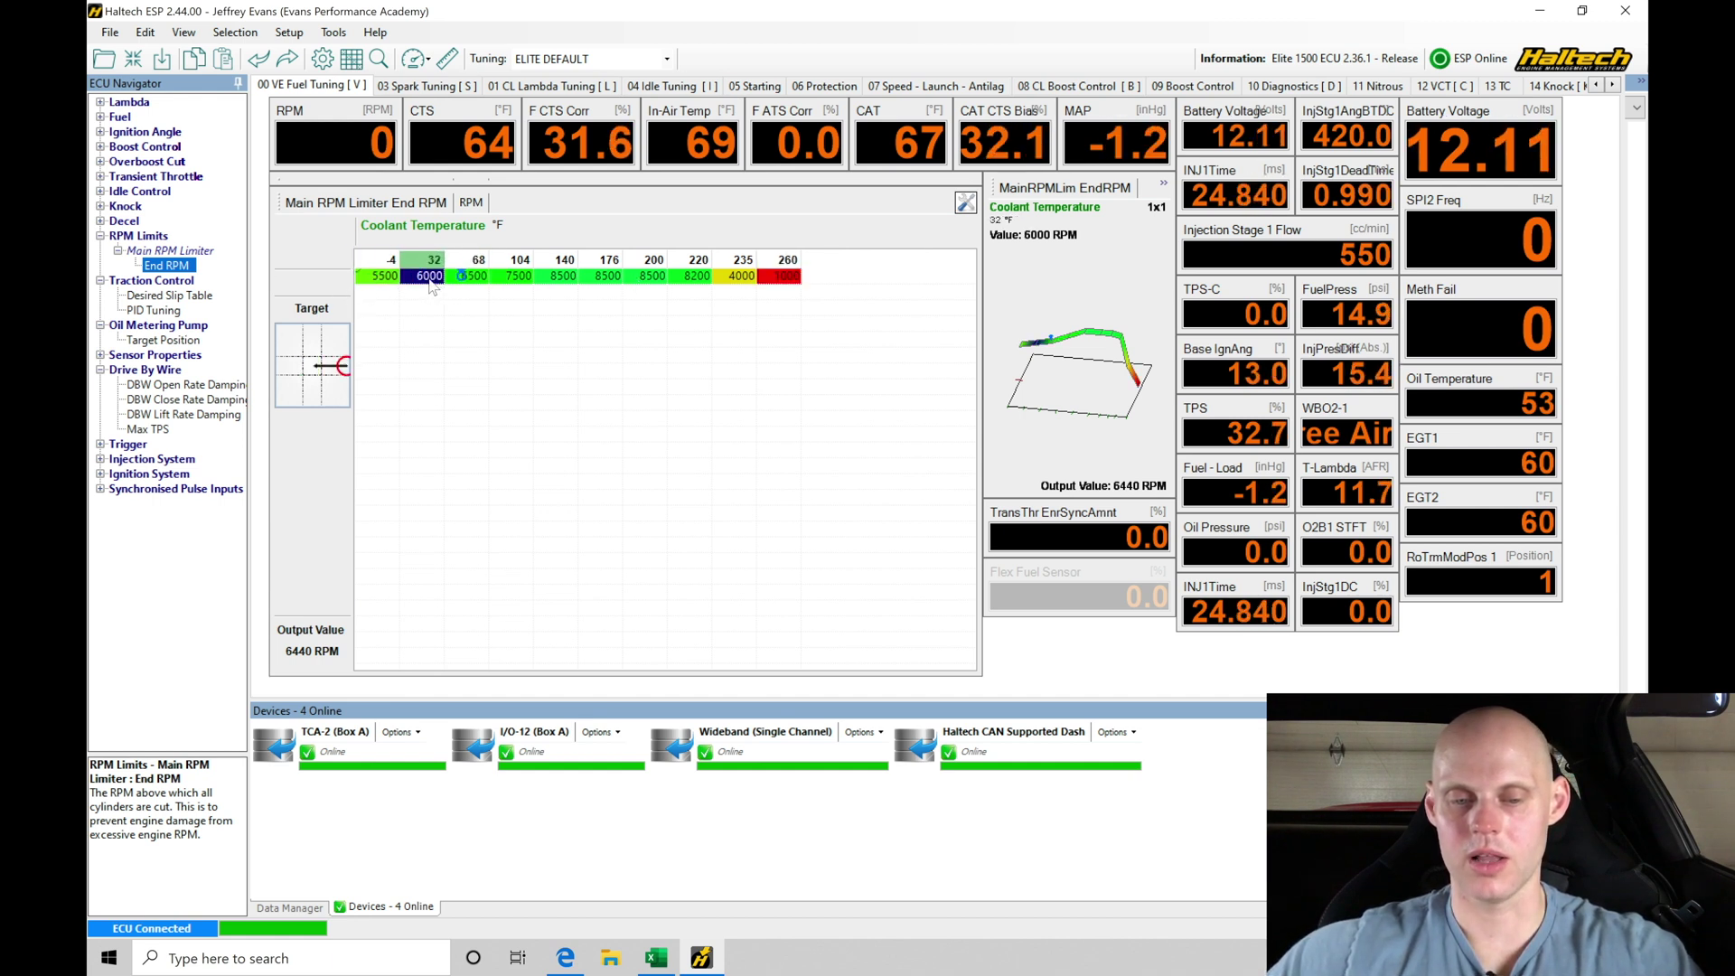
left_click(474, 278)
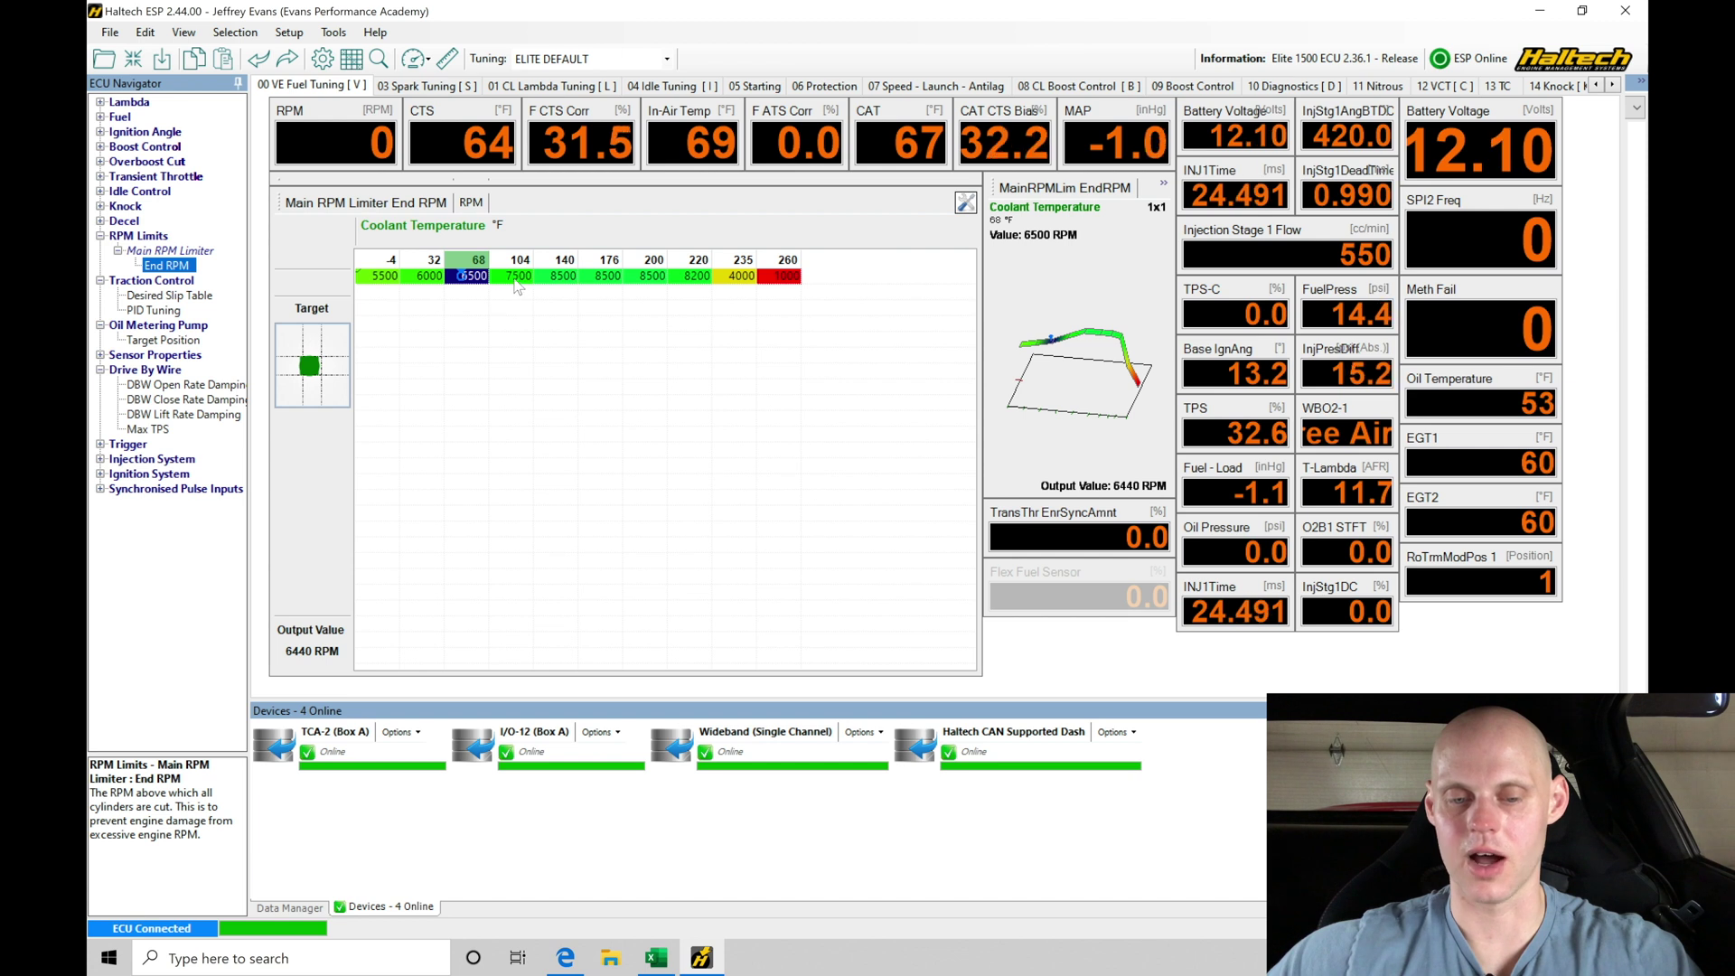
left_click(353, 60)
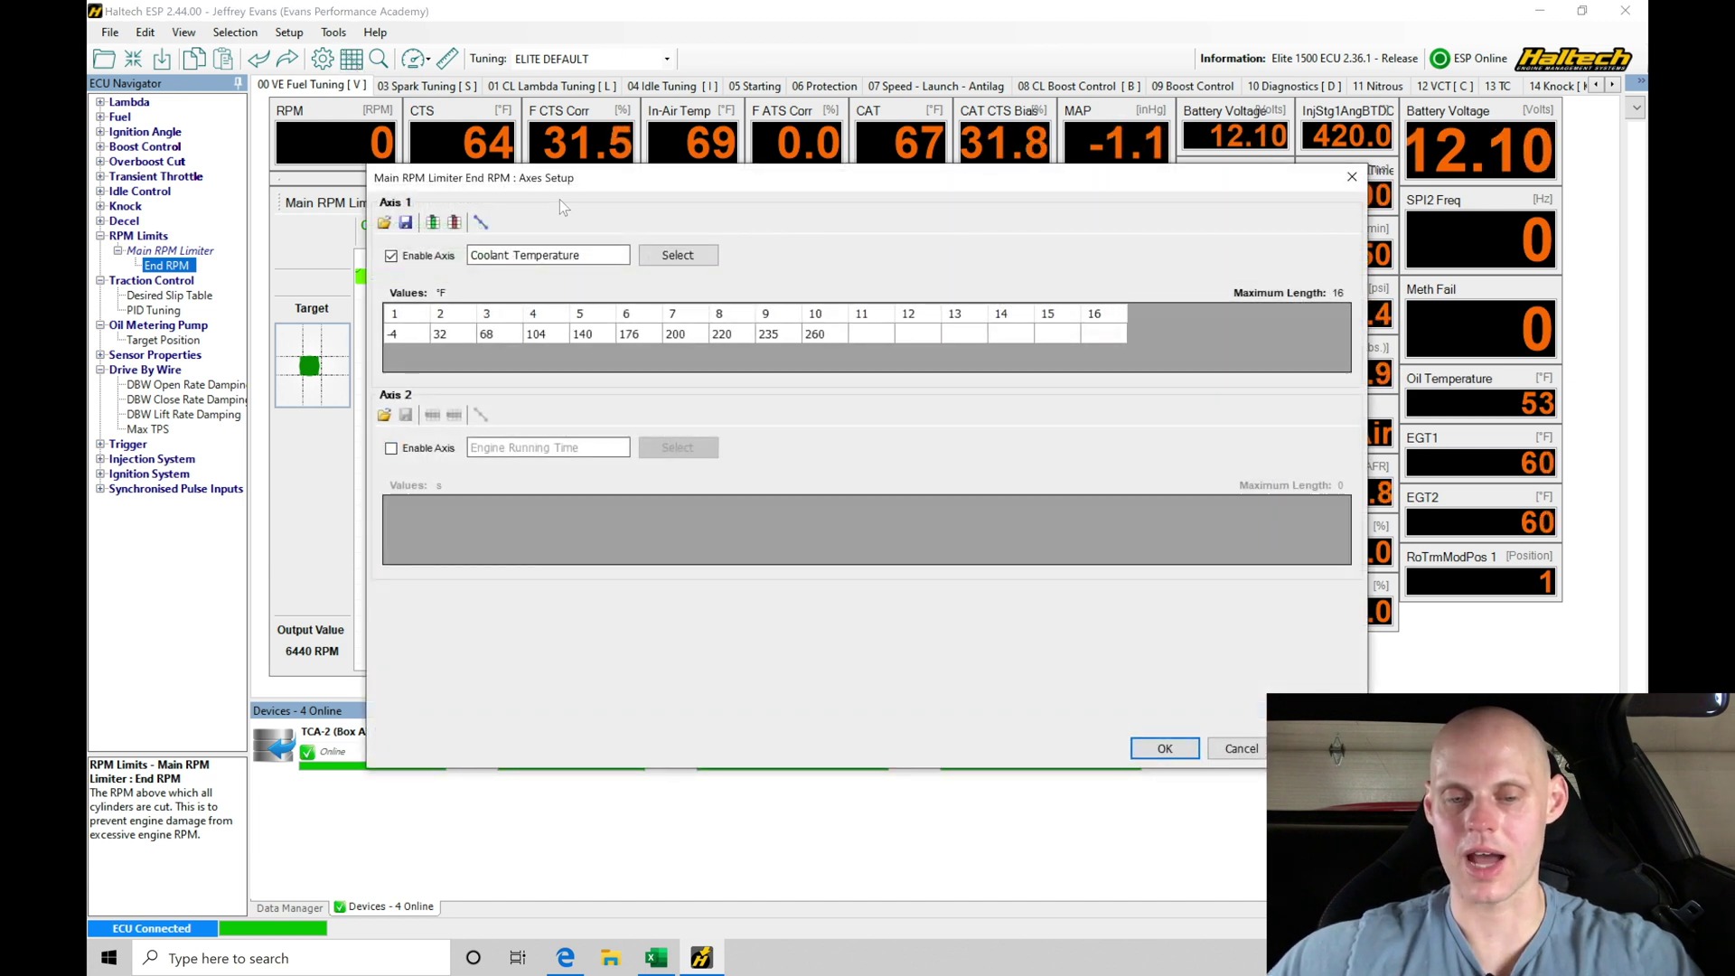
Enable Axis 2 on 'GenSens1 Val - Meth Fail' with breakpoints 0 and 1, and apply.
left_click_drag(581, 181, 554, 340)
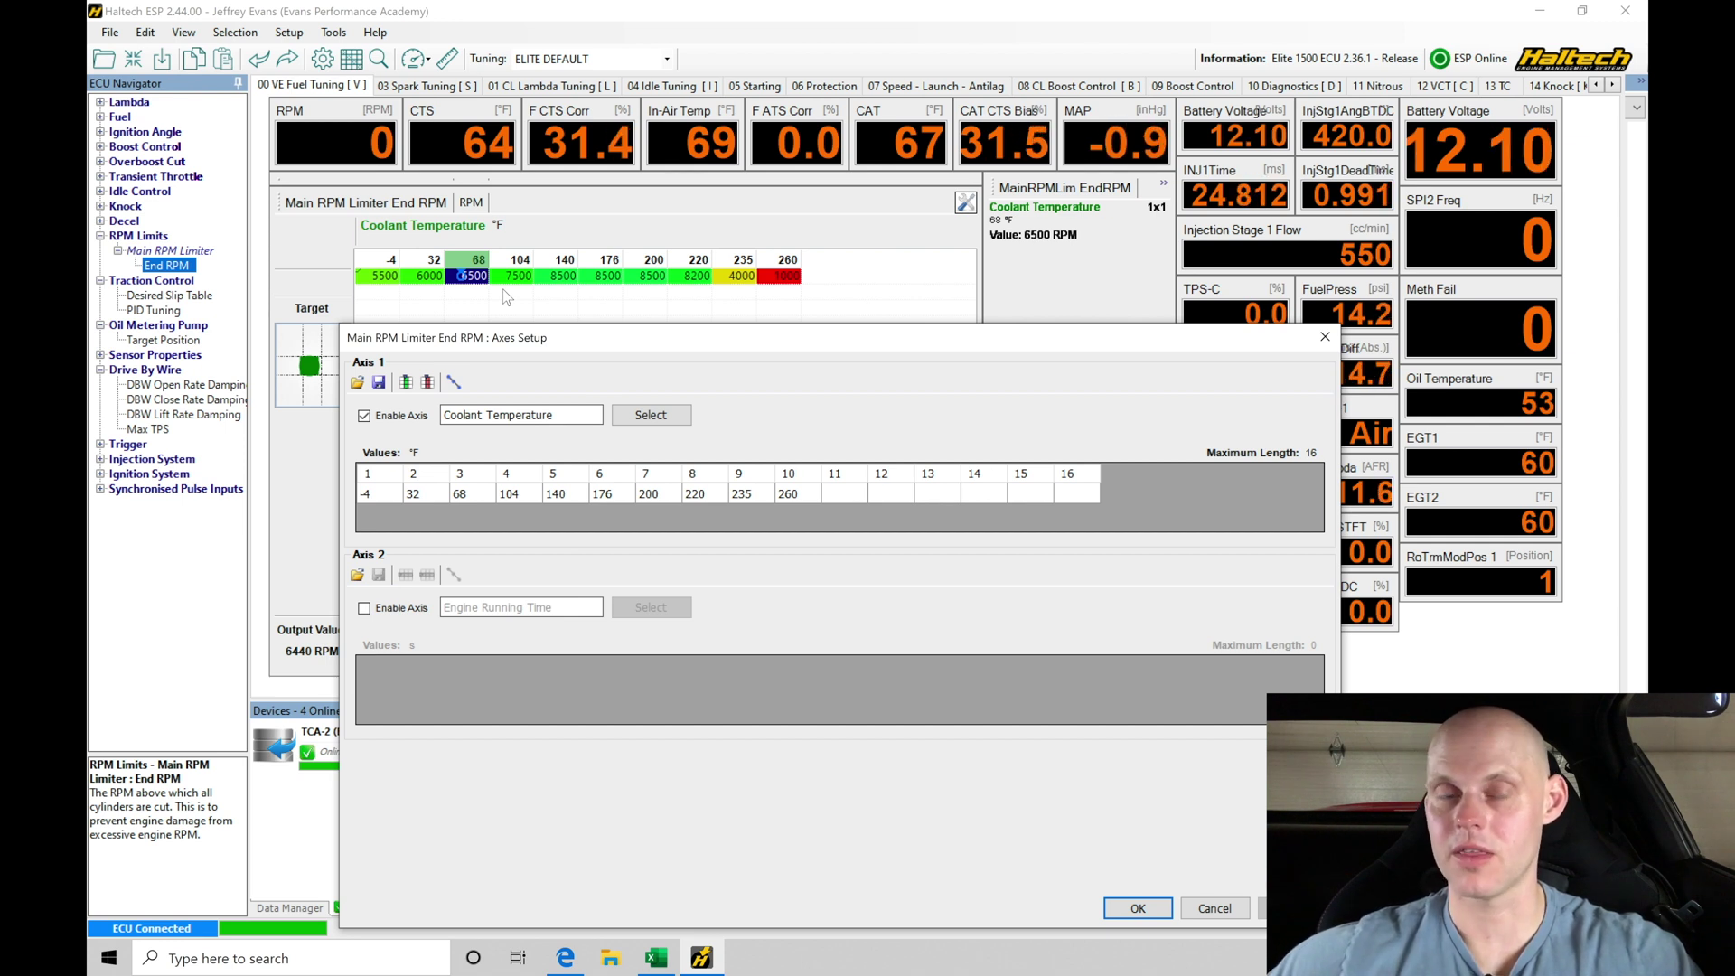
left_click(412, 613)
left_click(624, 608)
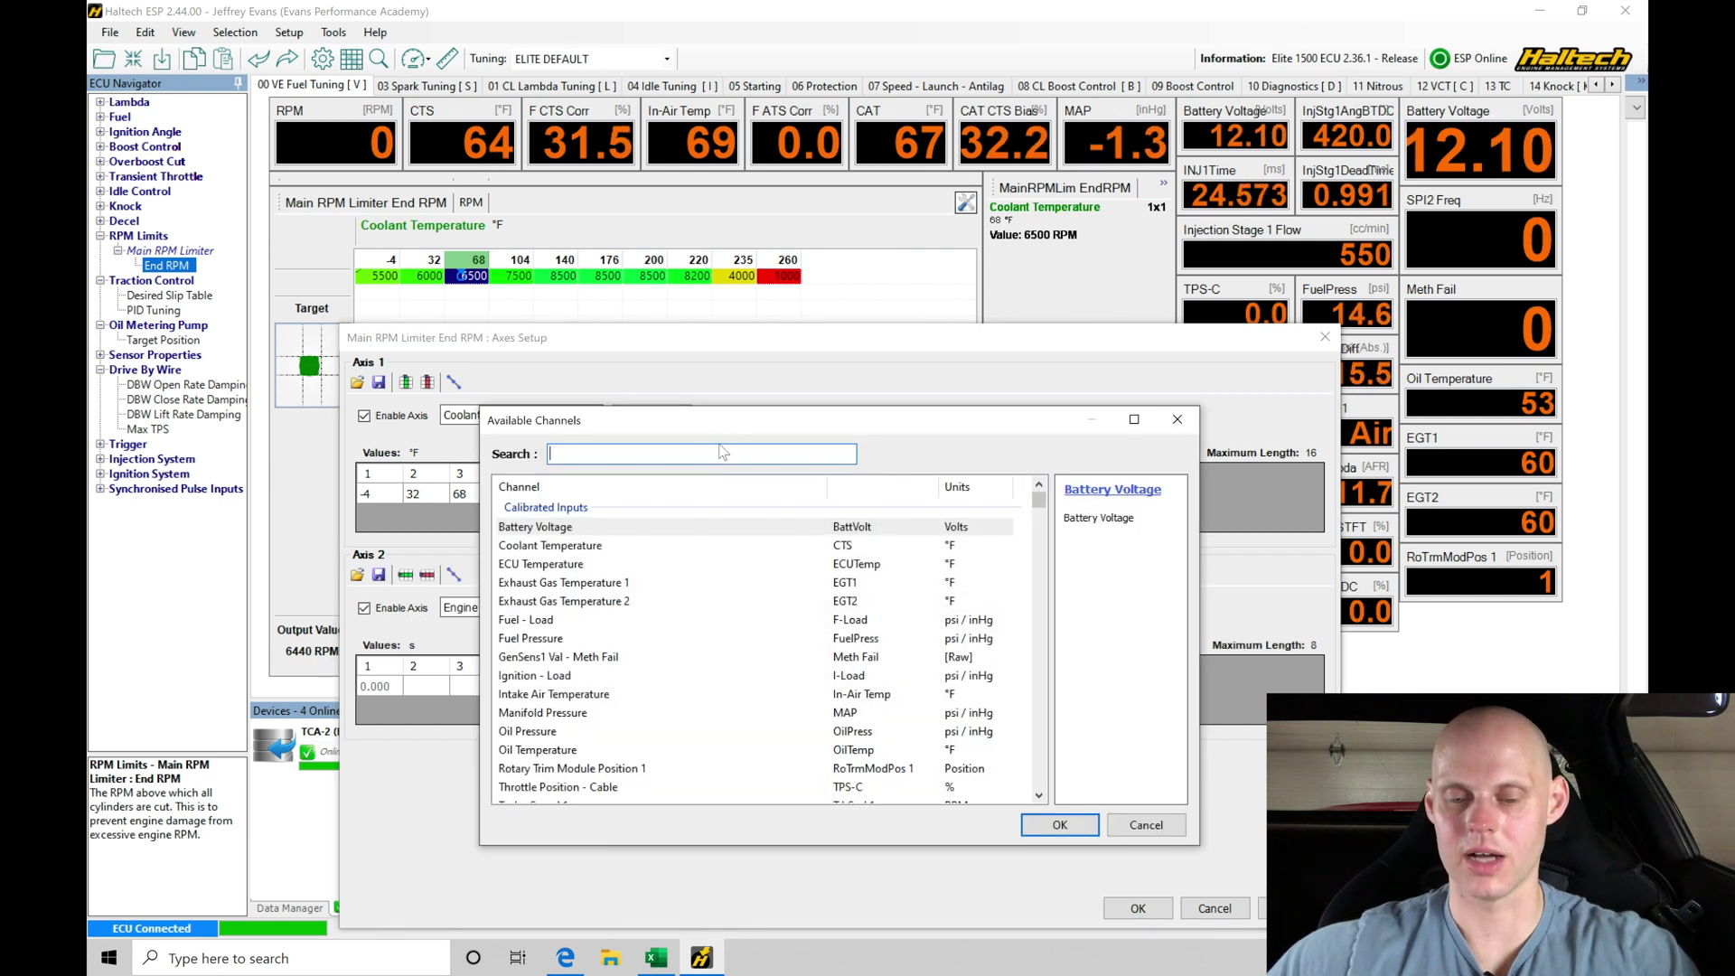
type("meth")
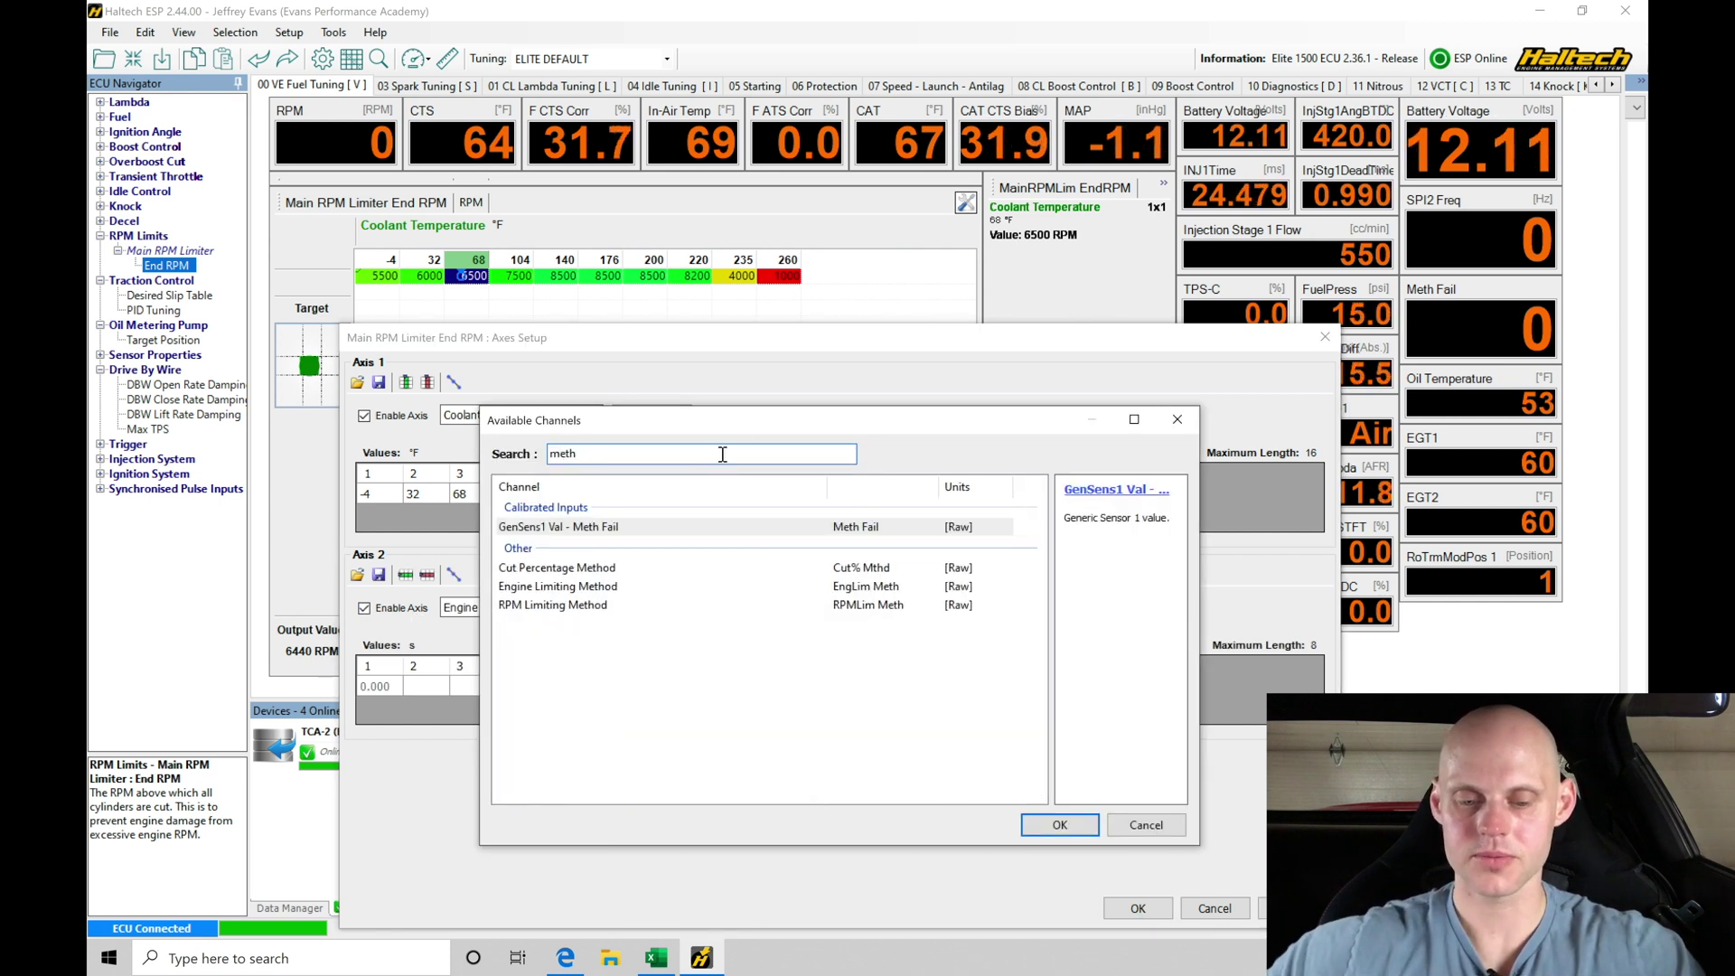
double_click(594, 527)
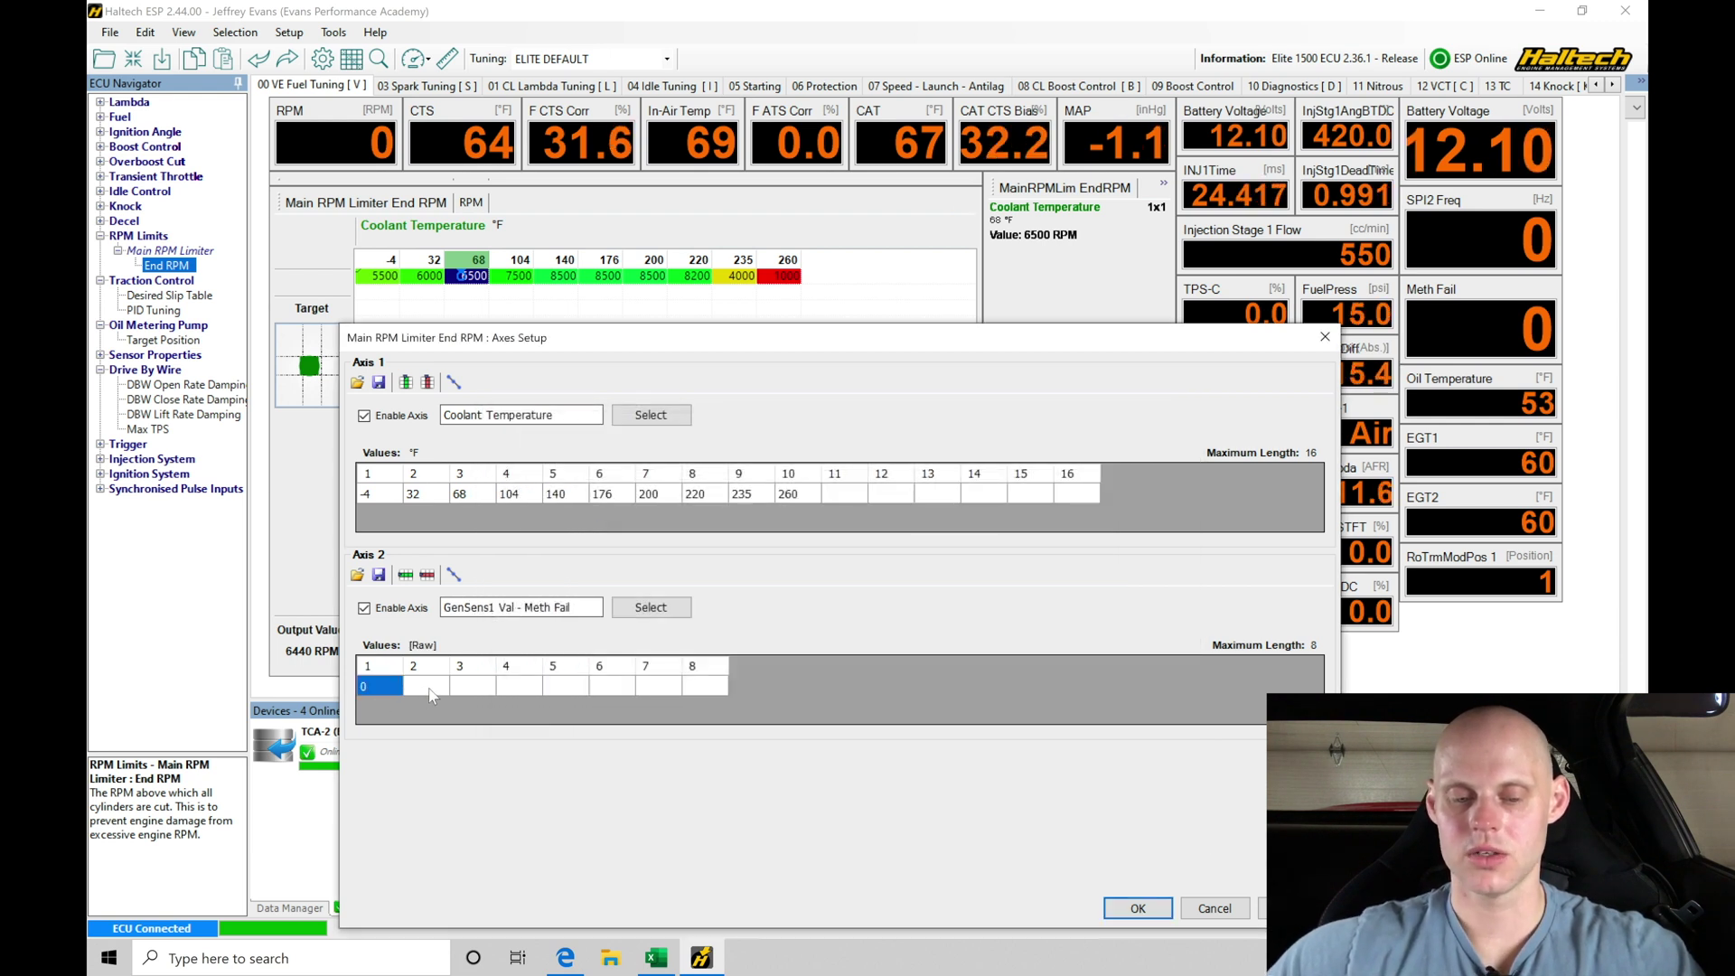
type("1")
key("Tab")
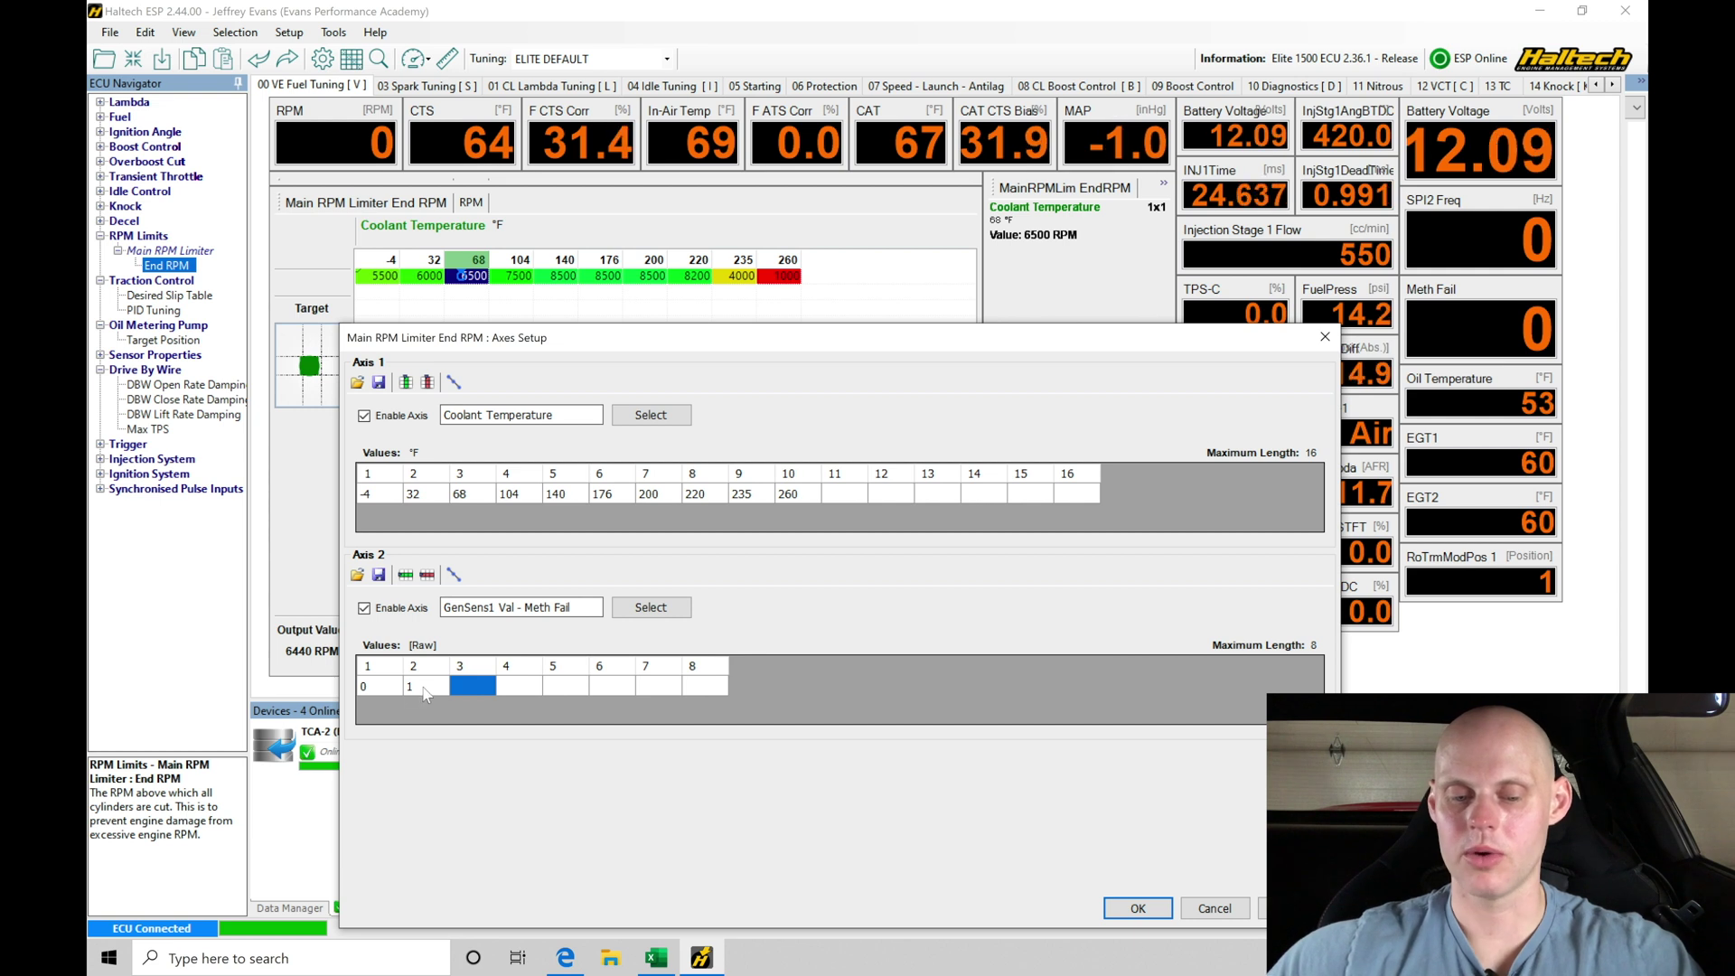
left_click(1138, 909)
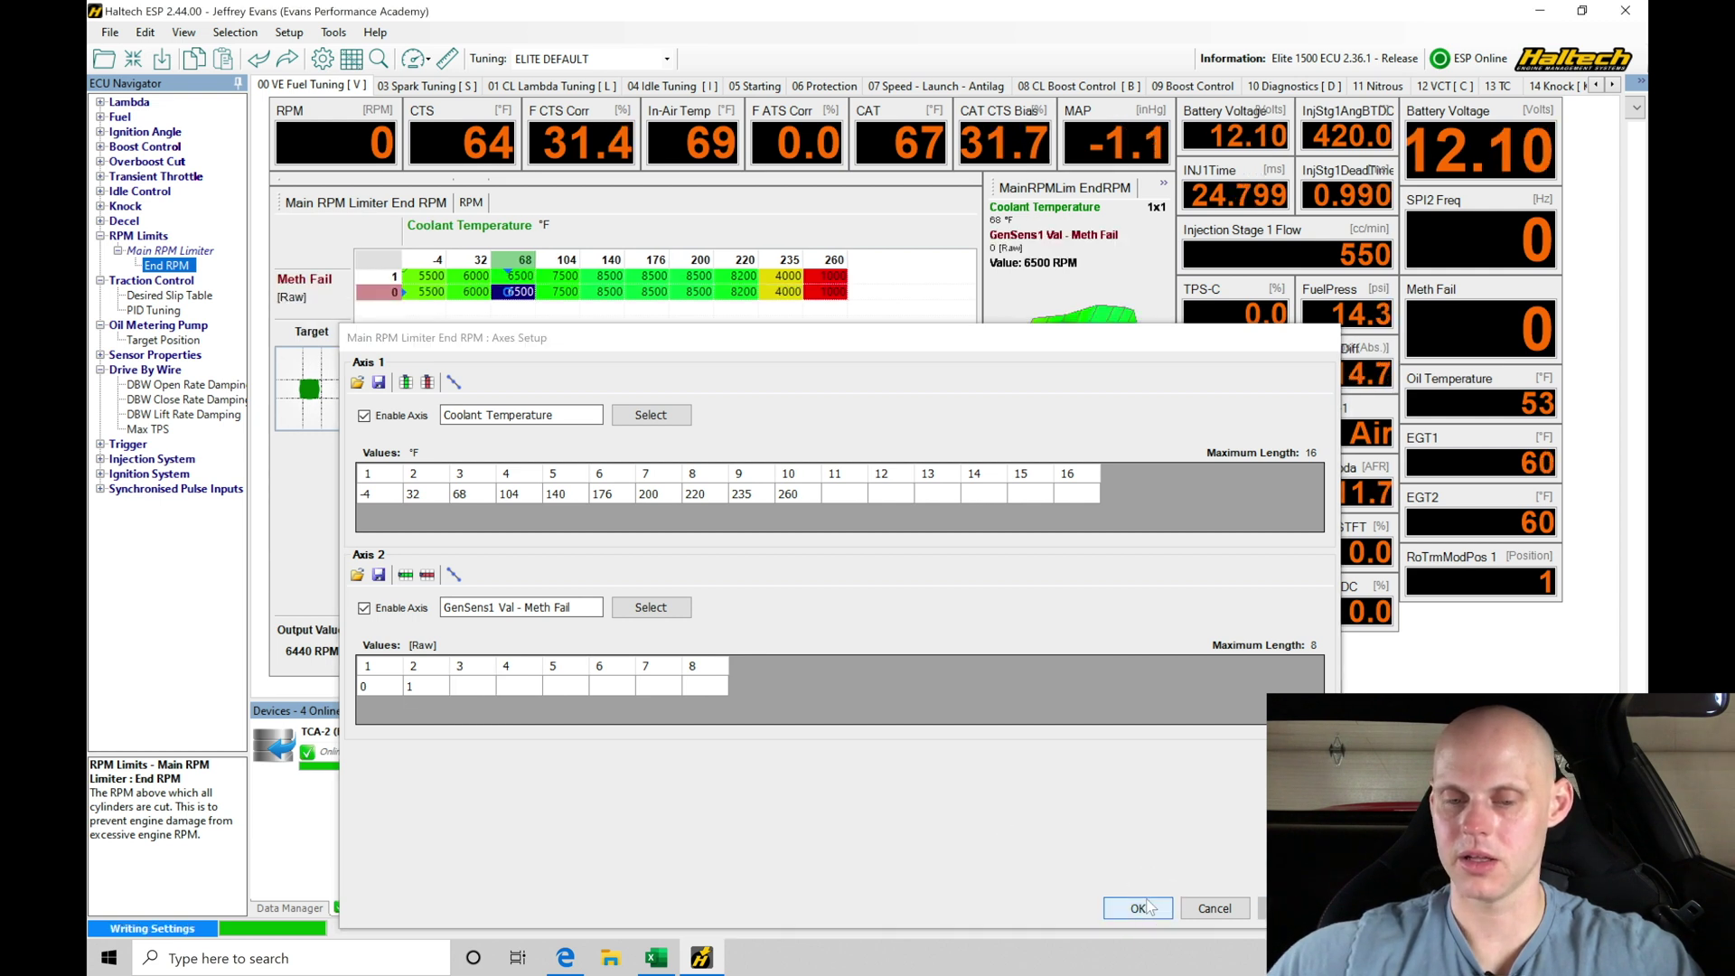
Set the Meth Fail 1 row cells from -4 to 220 °F to 4000 RPM.
left_click_drag(425, 291, 470, 291)
left_click_drag(807, 312, 807, 308)
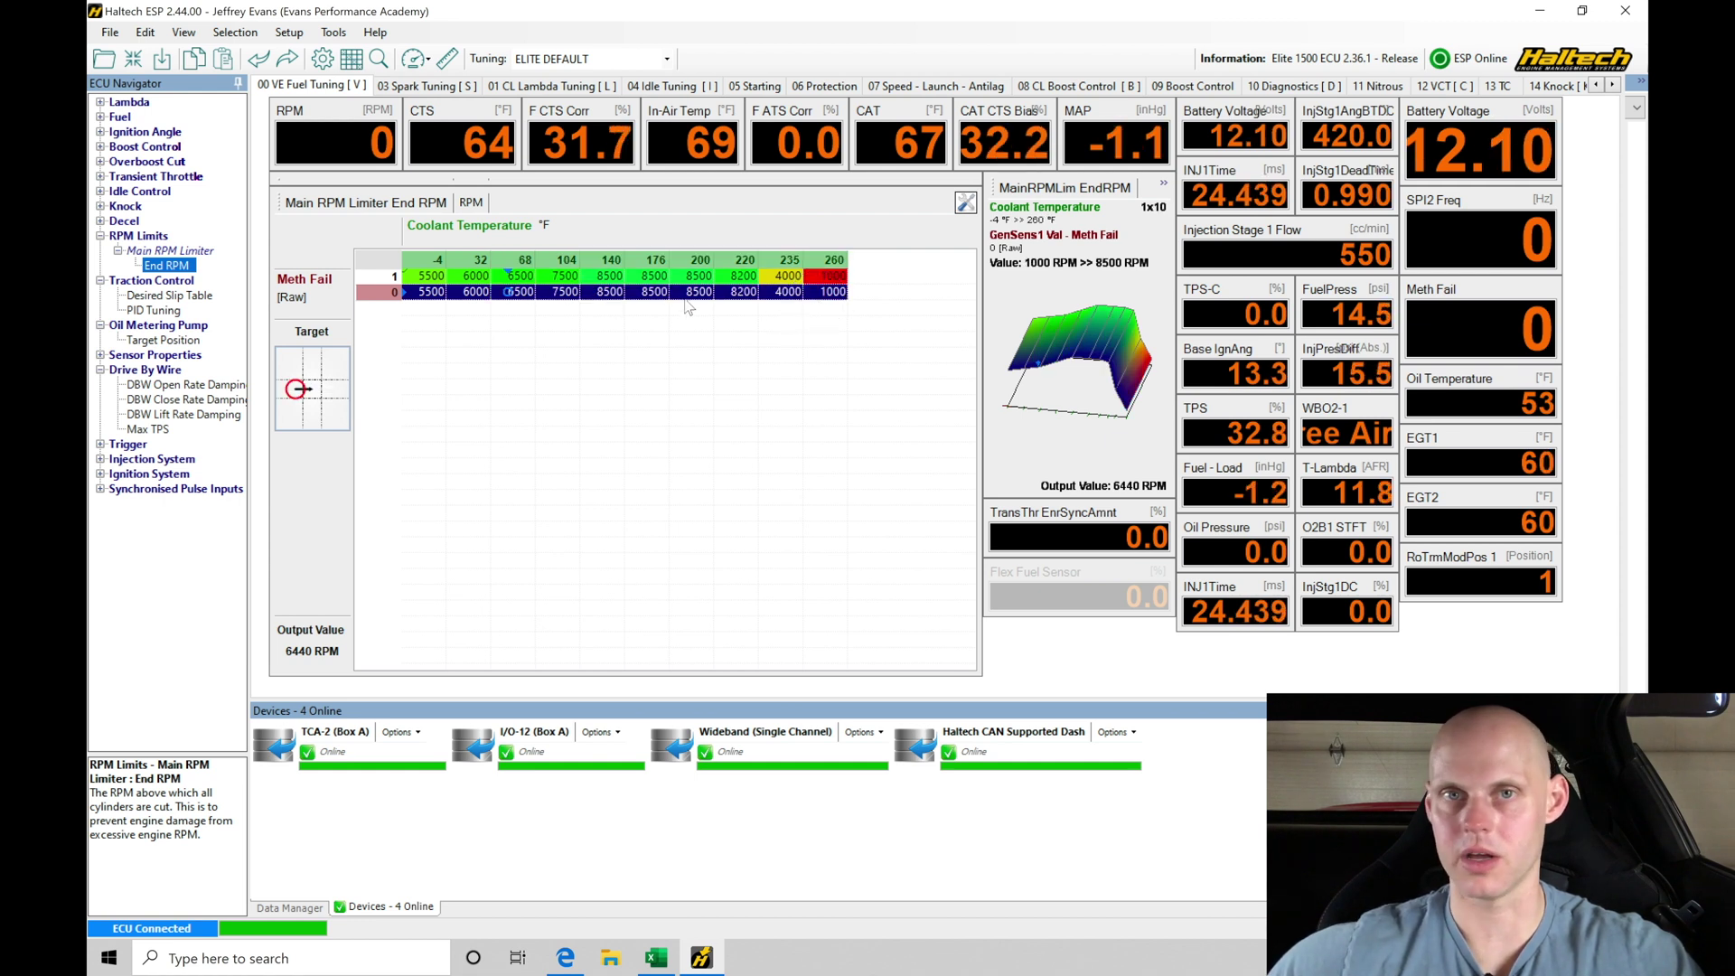
left_click(416, 278)
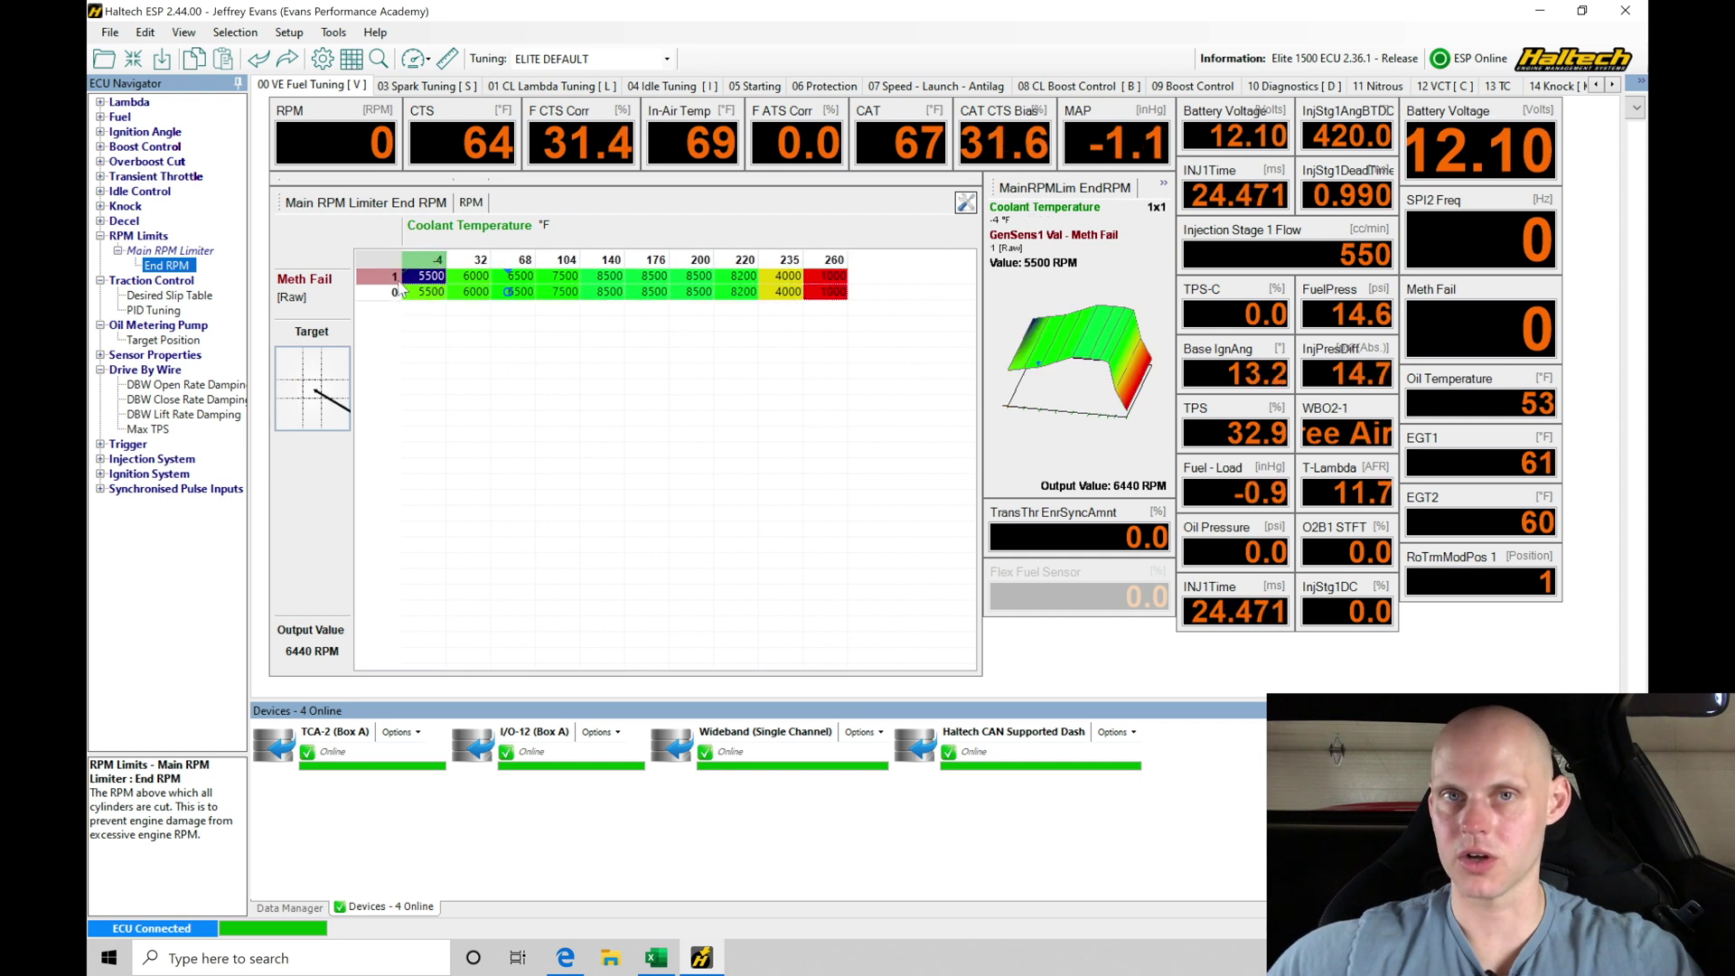
left_click_drag(413, 283, 823, 285)
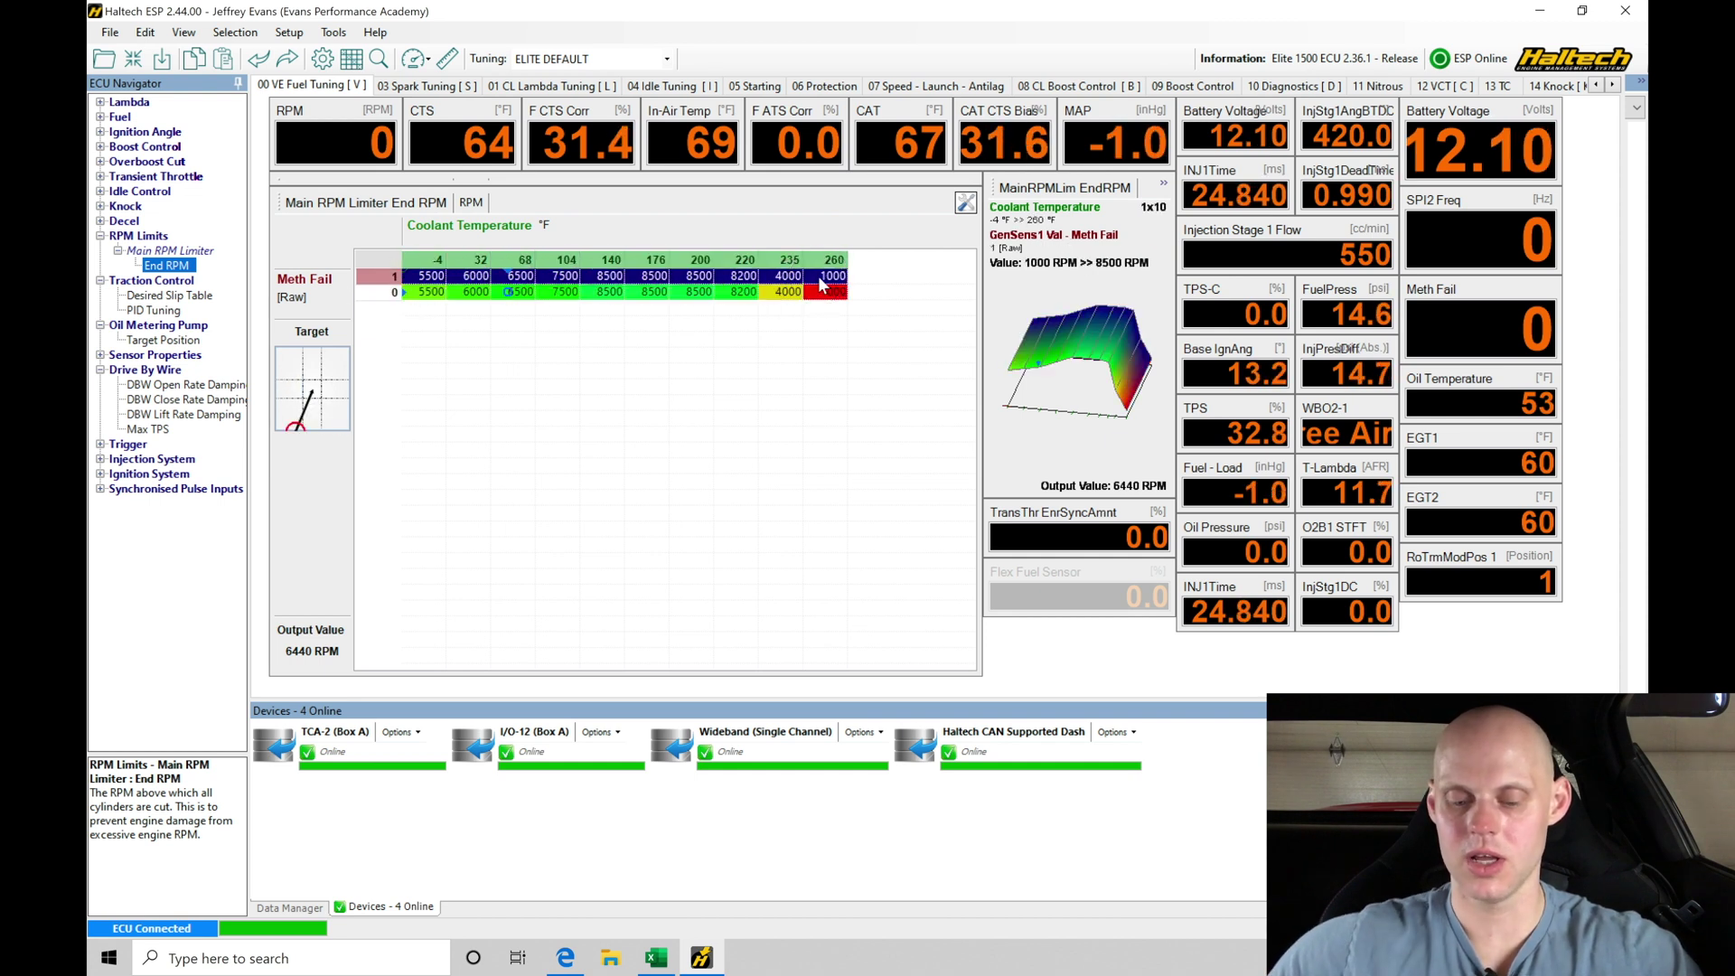
left_click_drag(429, 276, 719, 281)
type("4000")
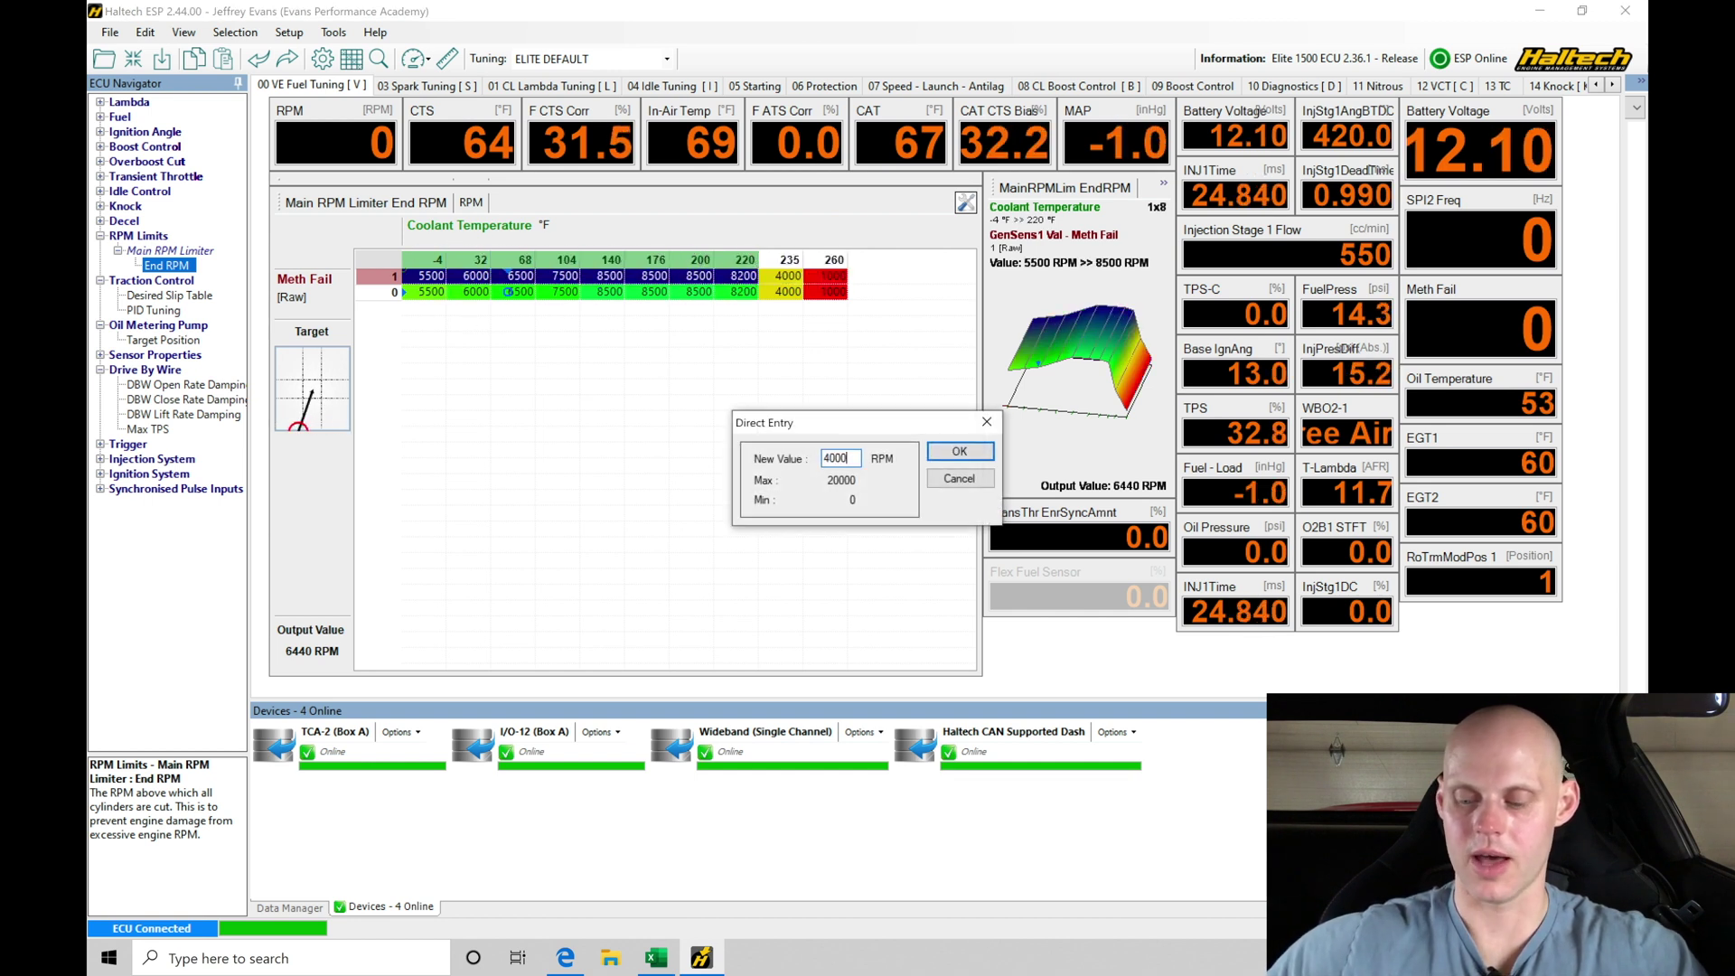
key("Return")
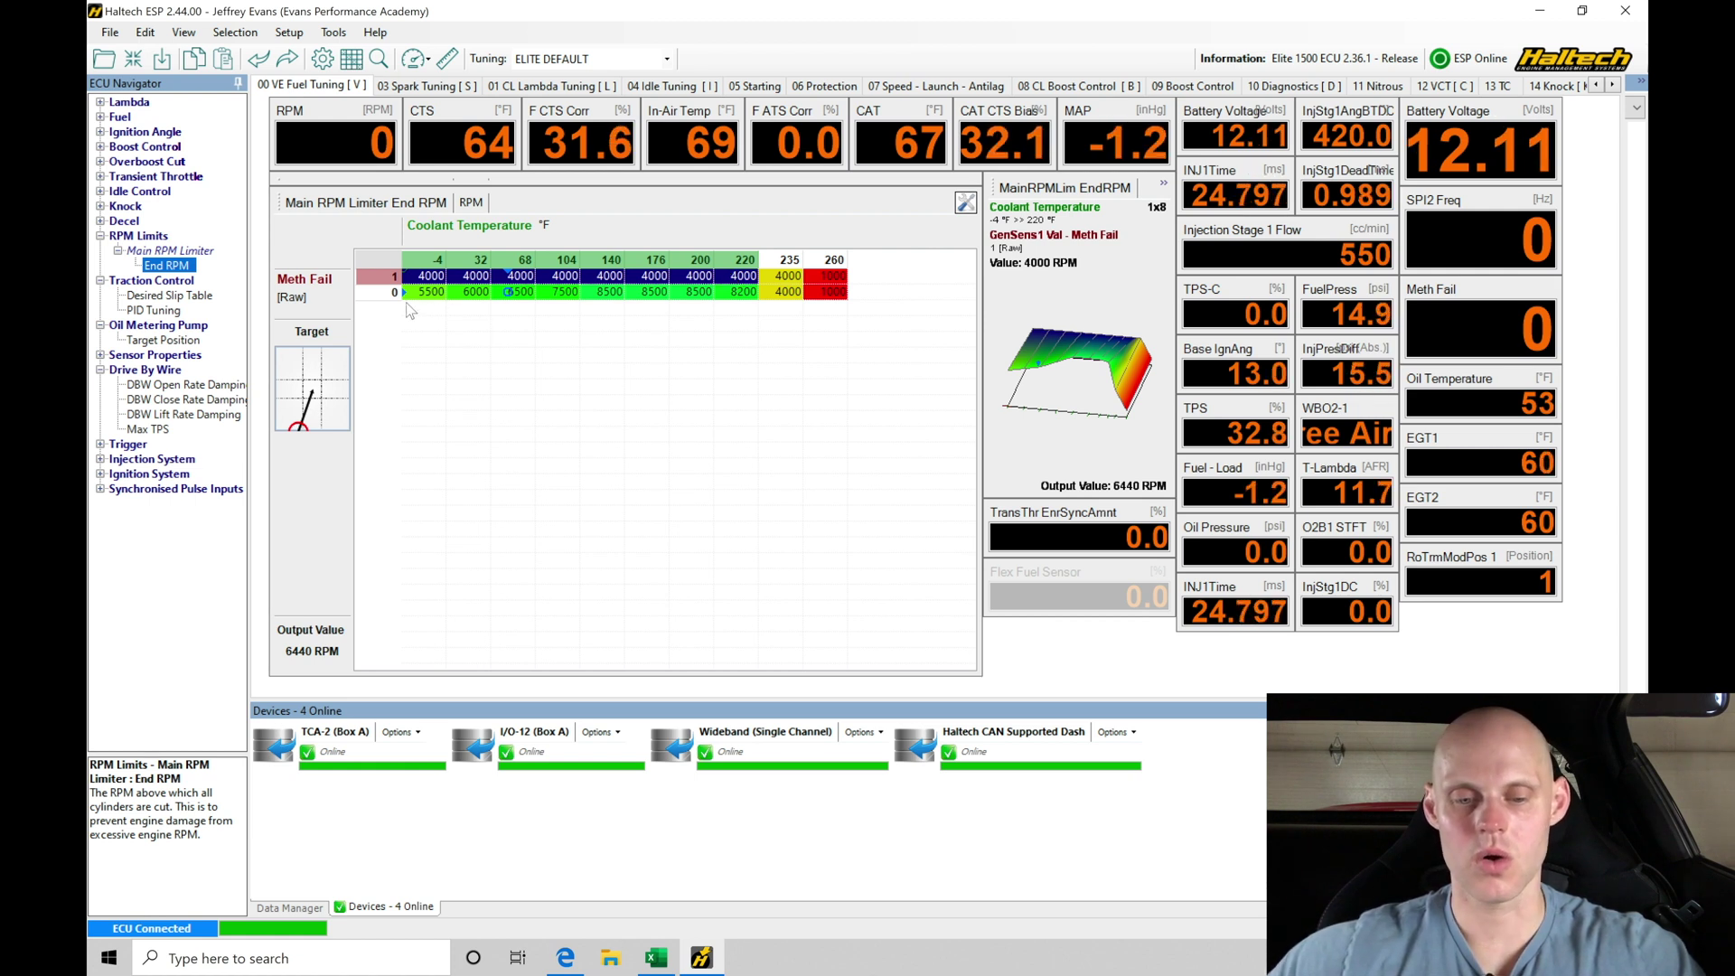
Open Traction Control > Desired Slip Table from the ECU Navigator.
left_click(463, 294)
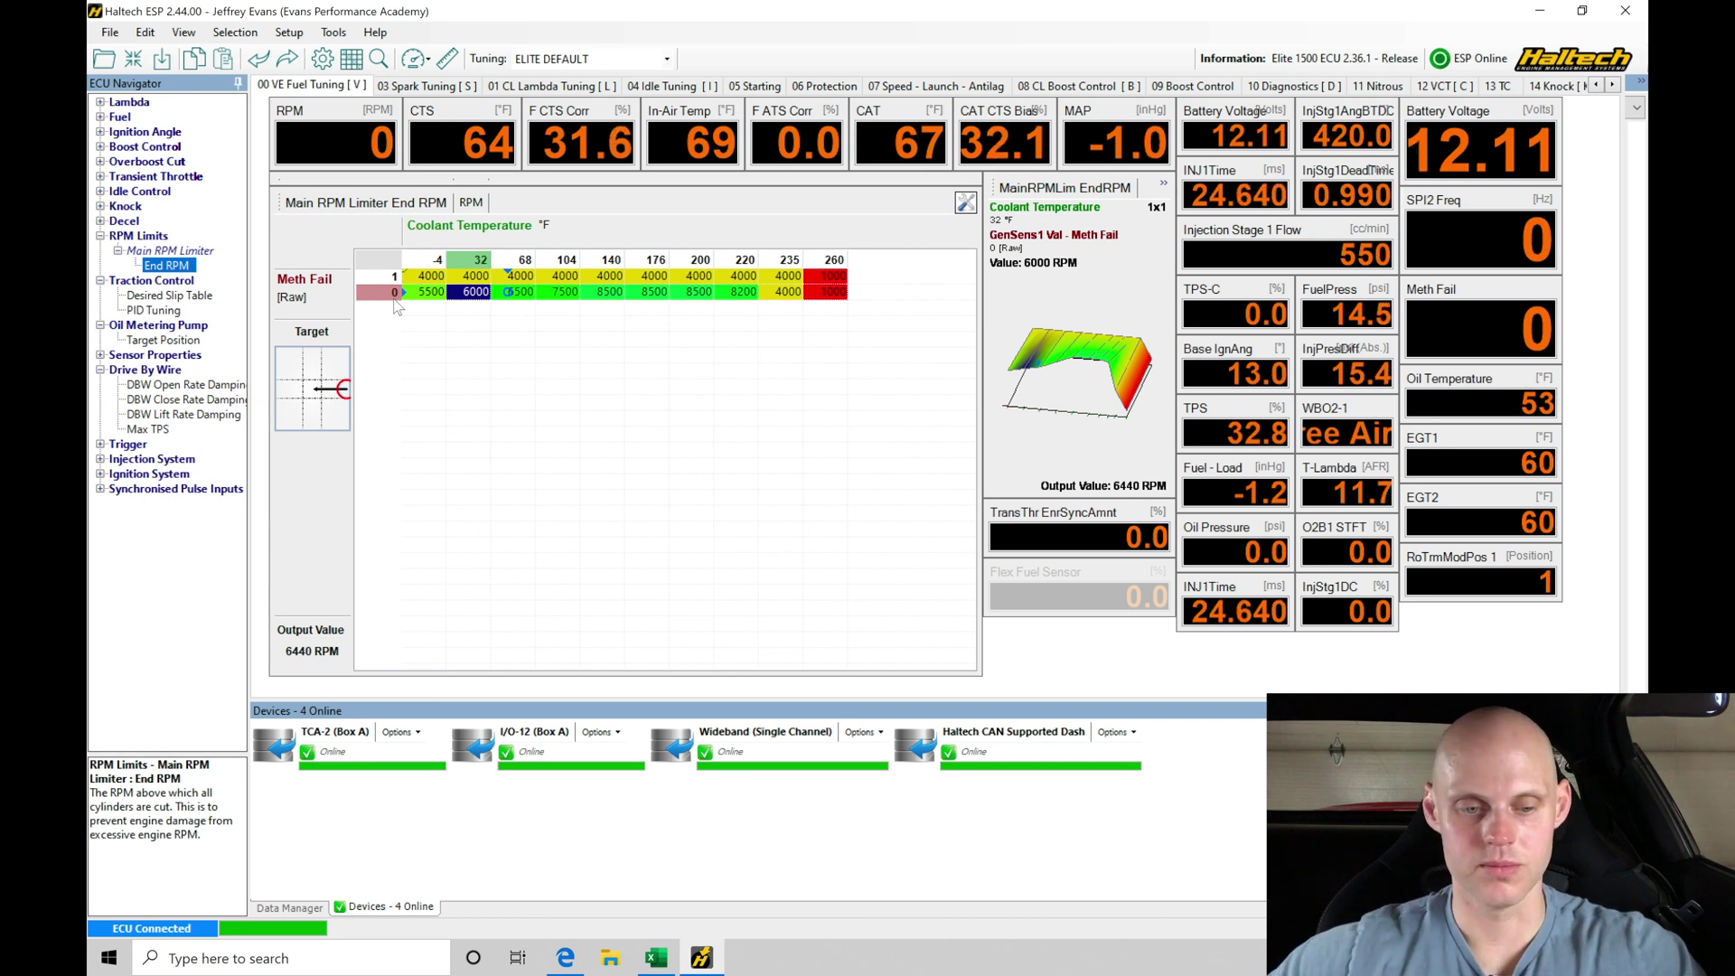
left_click(101, 235)
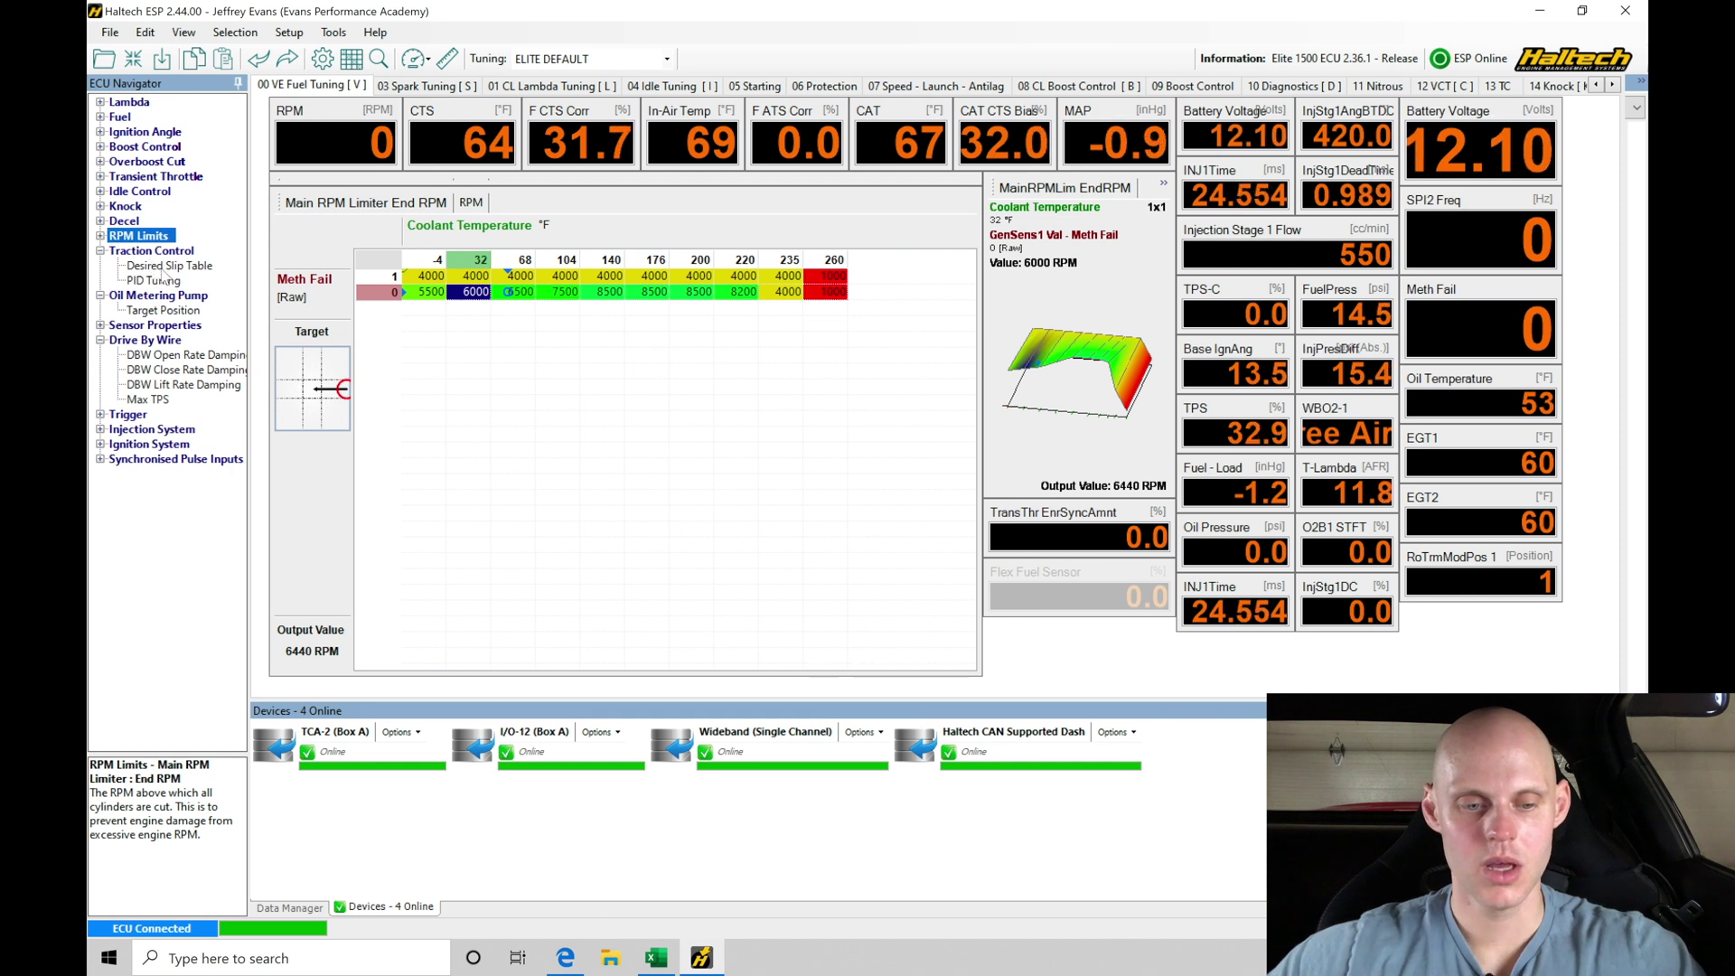
left_click(180, 268)
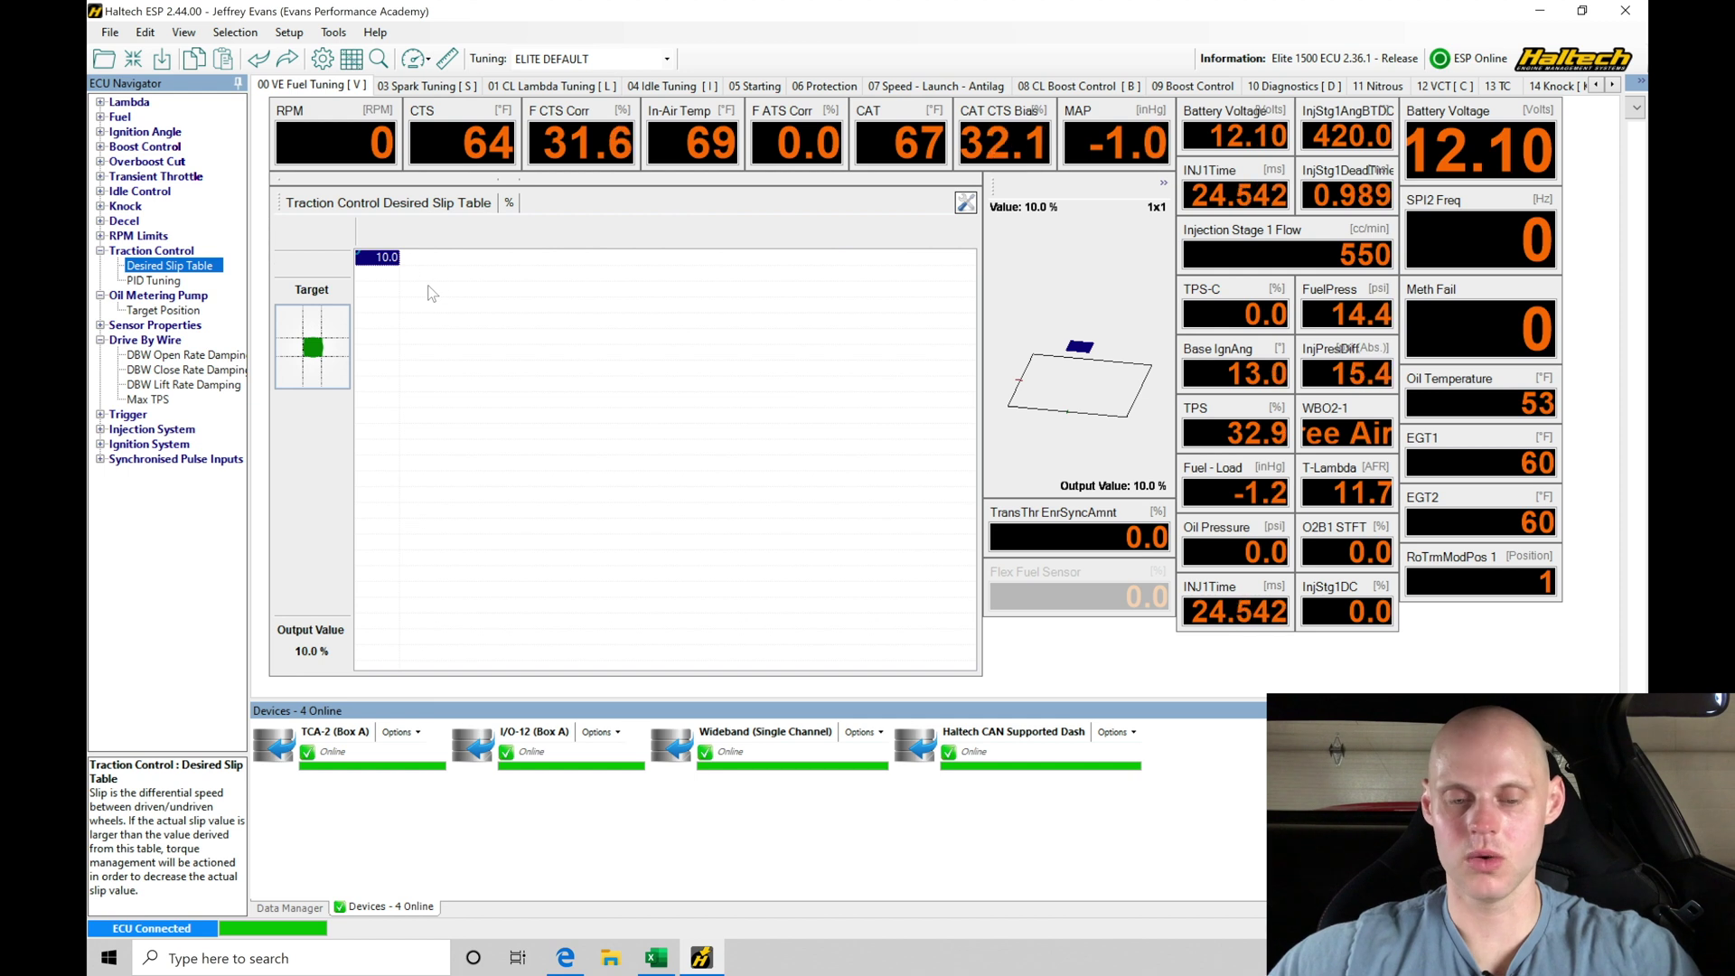
Turn on Axis 1 of the Desired Slip Table using Vehicle Speed (km/h).
left_click(350, 63)
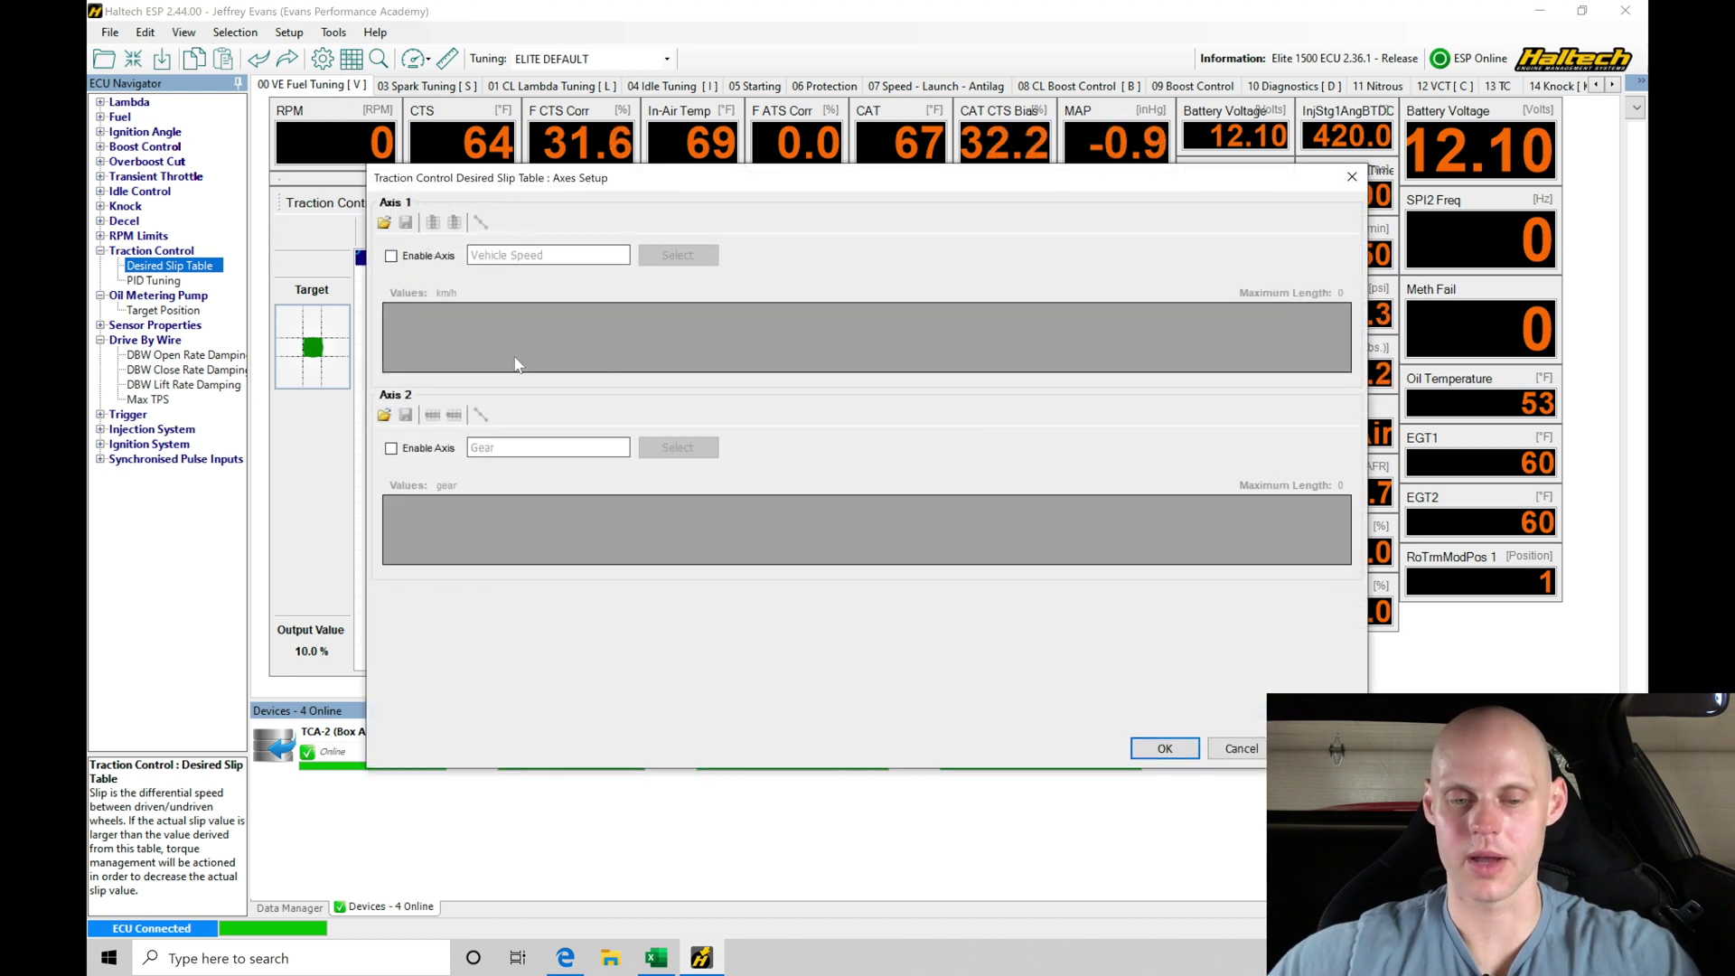
left_click(431, 259)
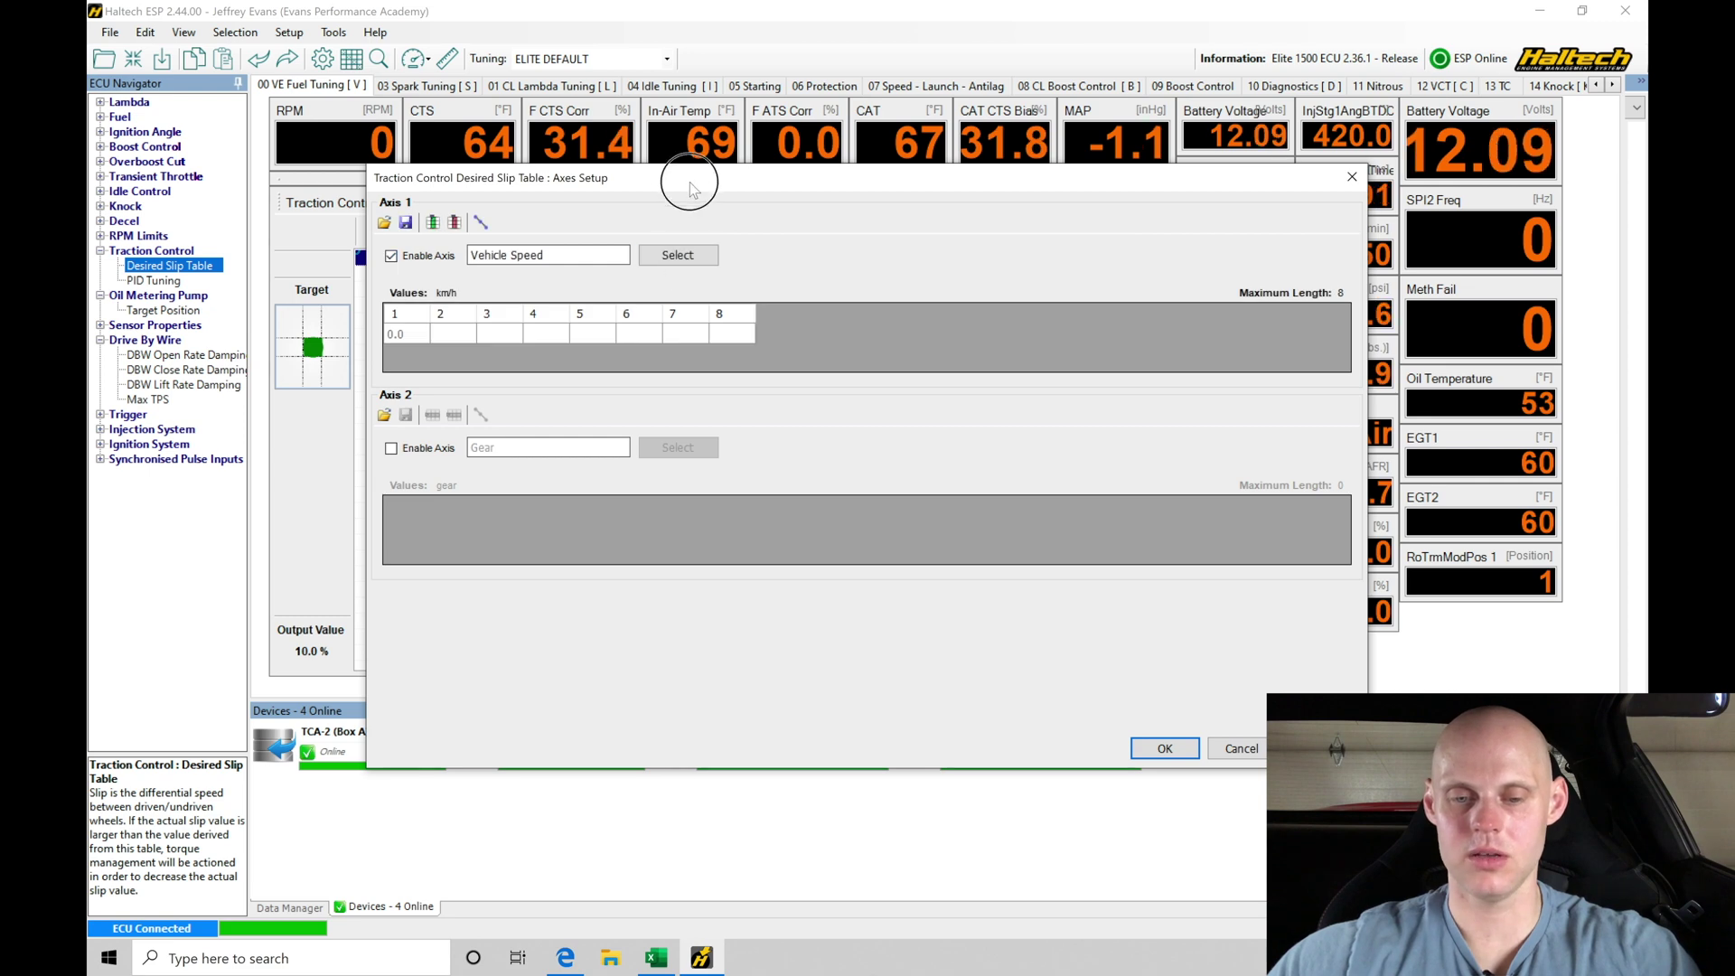